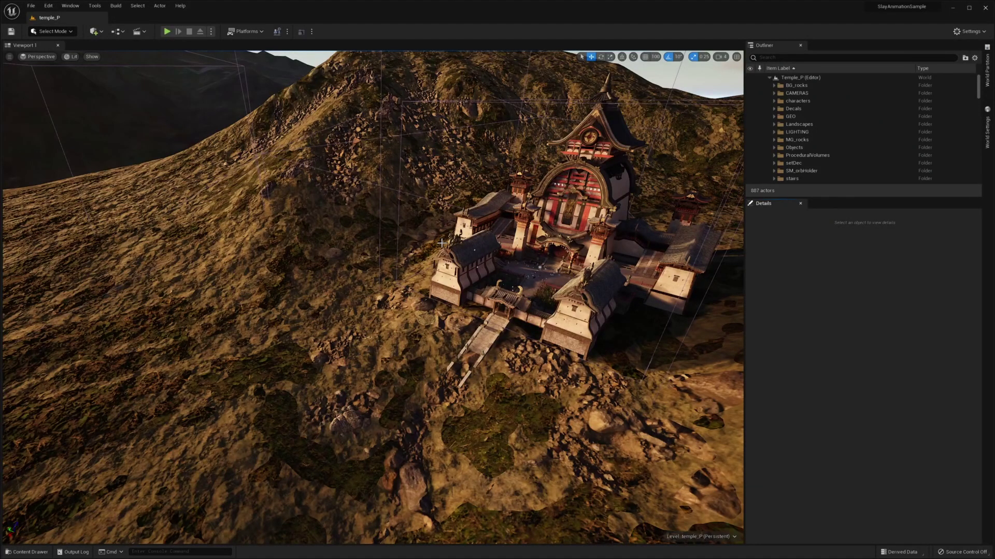
Search the Plugins browser for 'asset placement', then close it and return to the level
click(48, 6)
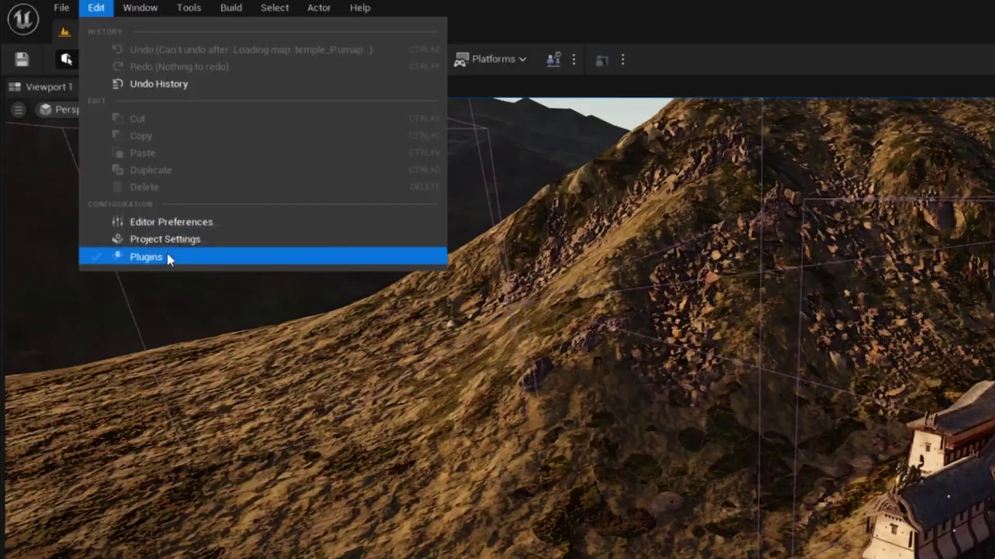
click(150, 257)
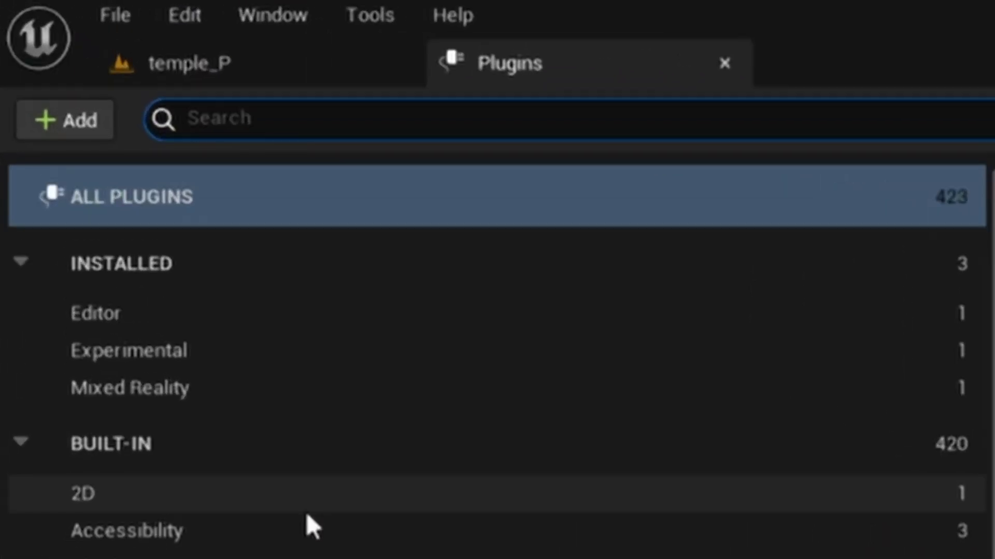
text(asset placement)
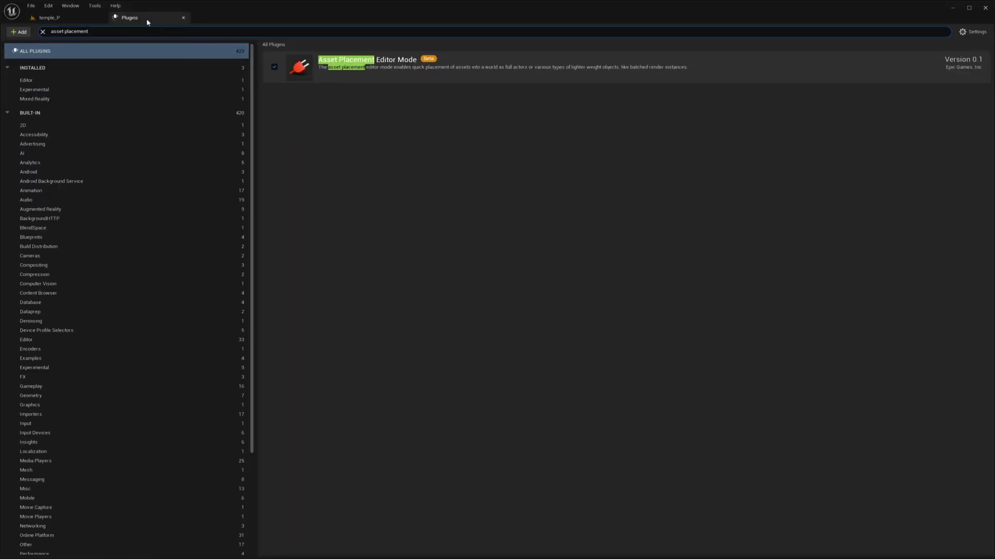
click(175, 17)
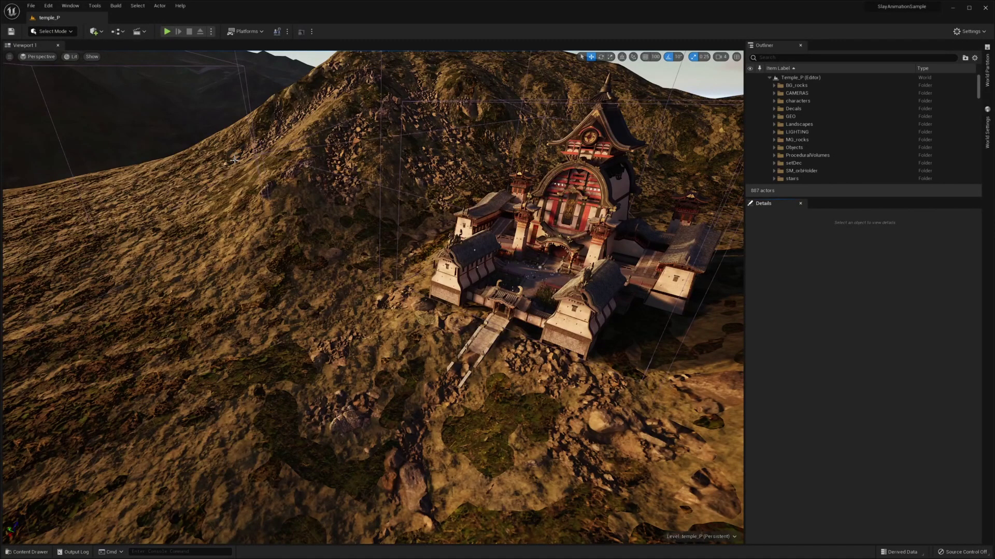
Choose Placement from the editor mode list and open the Placement settings tab
click(71, 31)
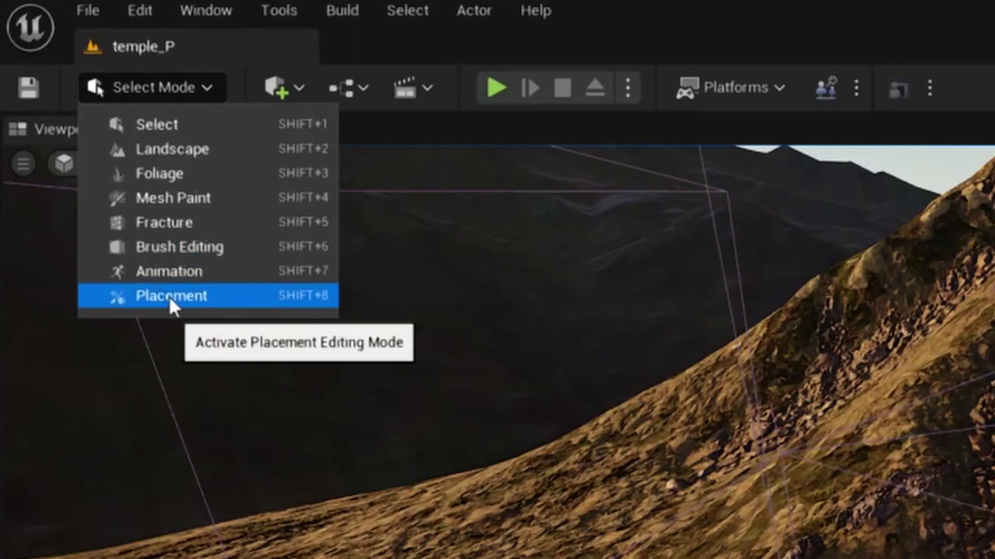
click(169, 297)
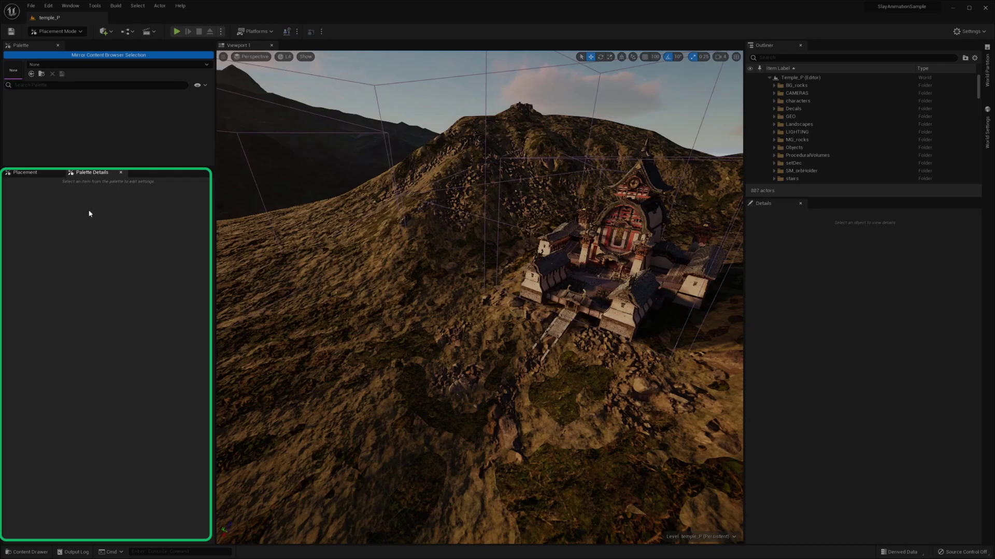
click(25, 172)
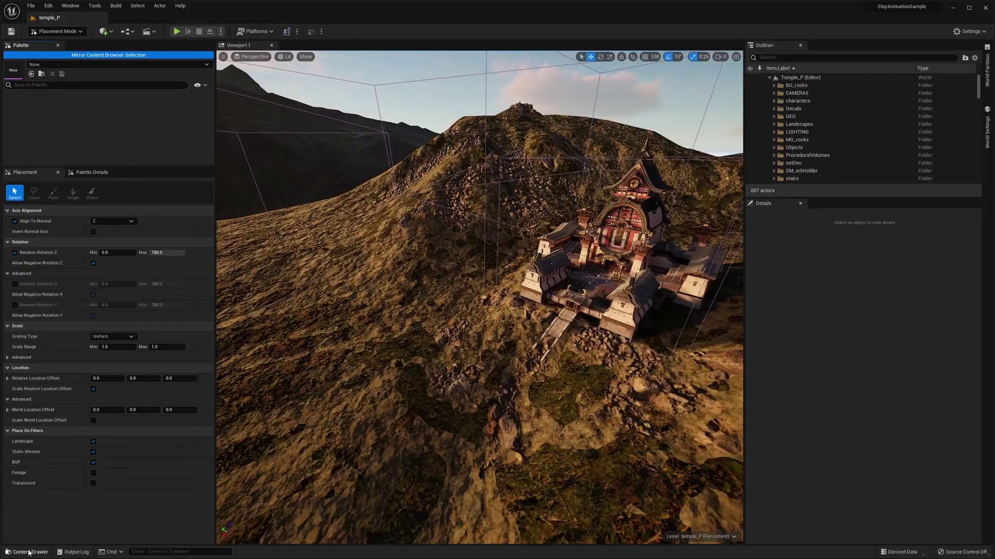
key(ctrl+space)
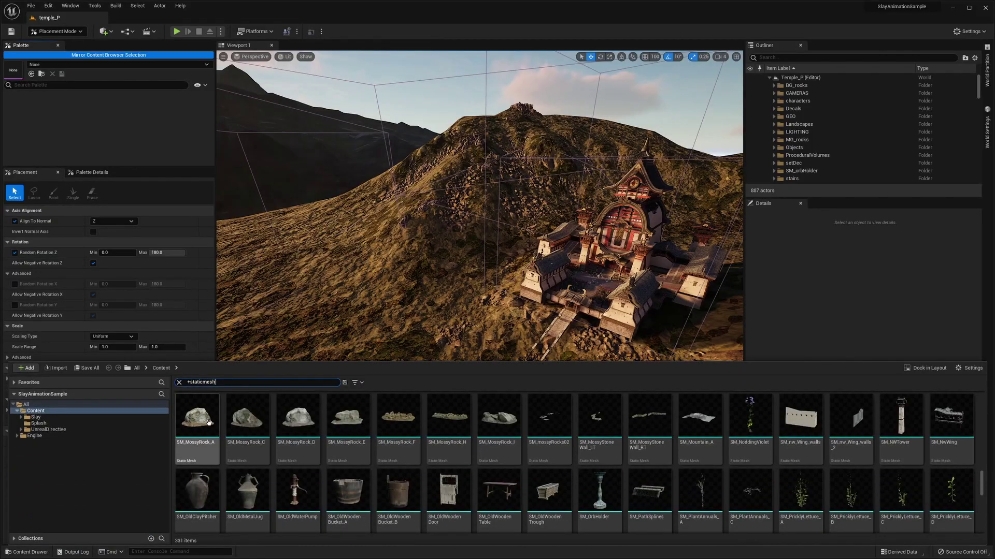
click(259, 419)
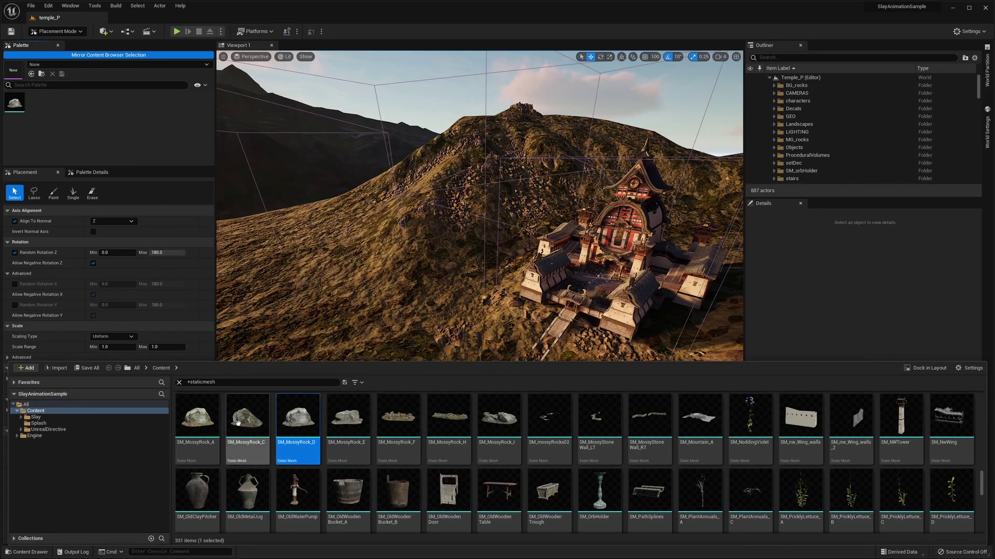
click(200, 422)
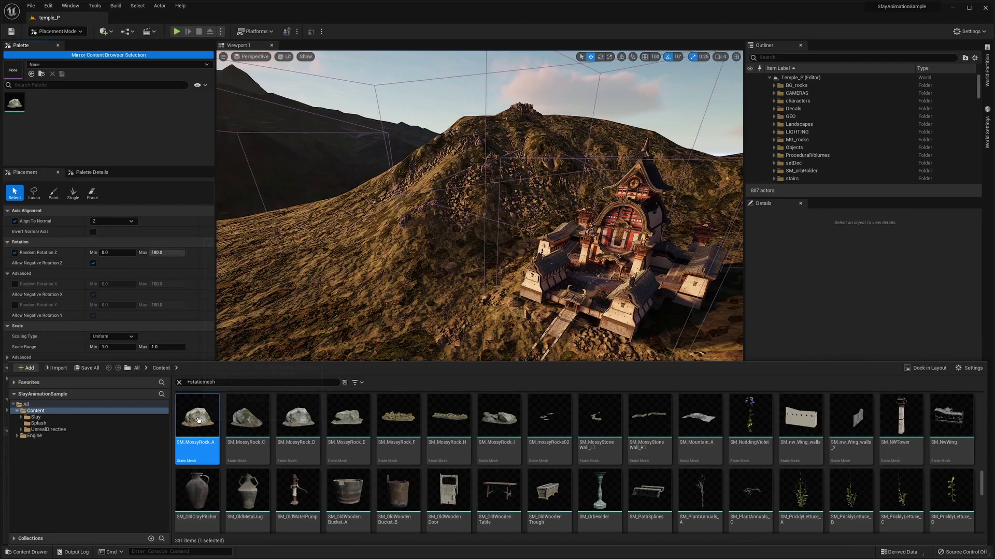
shift+click(499, 419)
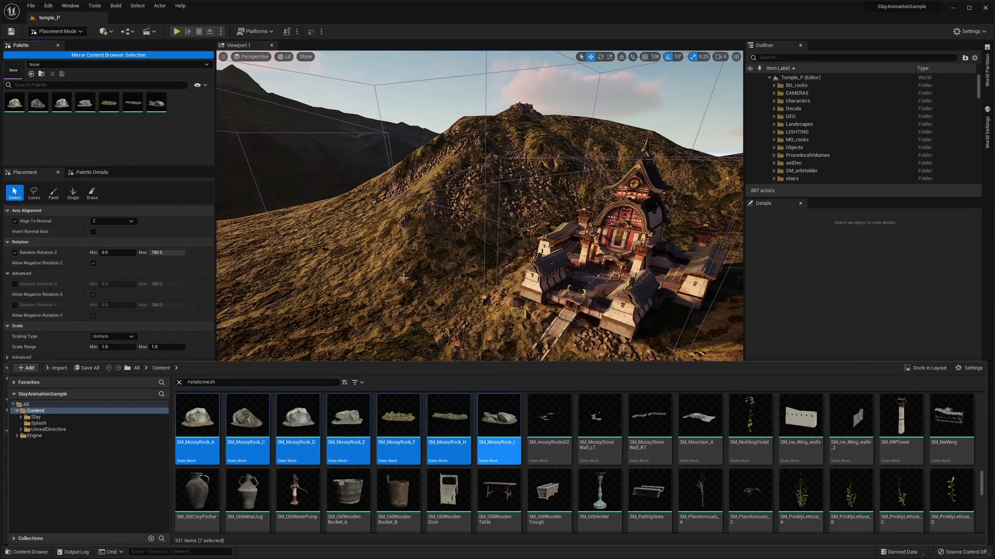
shift+click(498, 491)
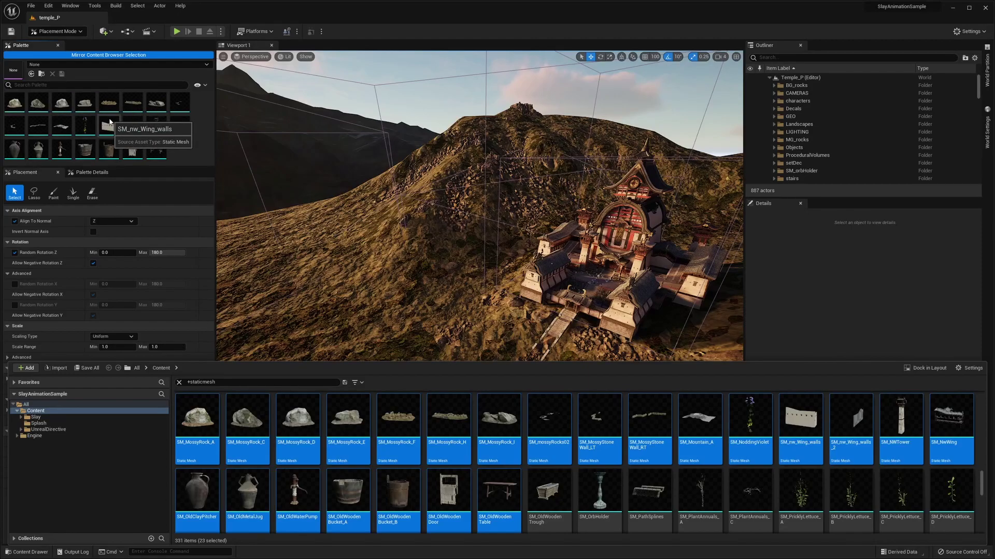
click(215, 431)
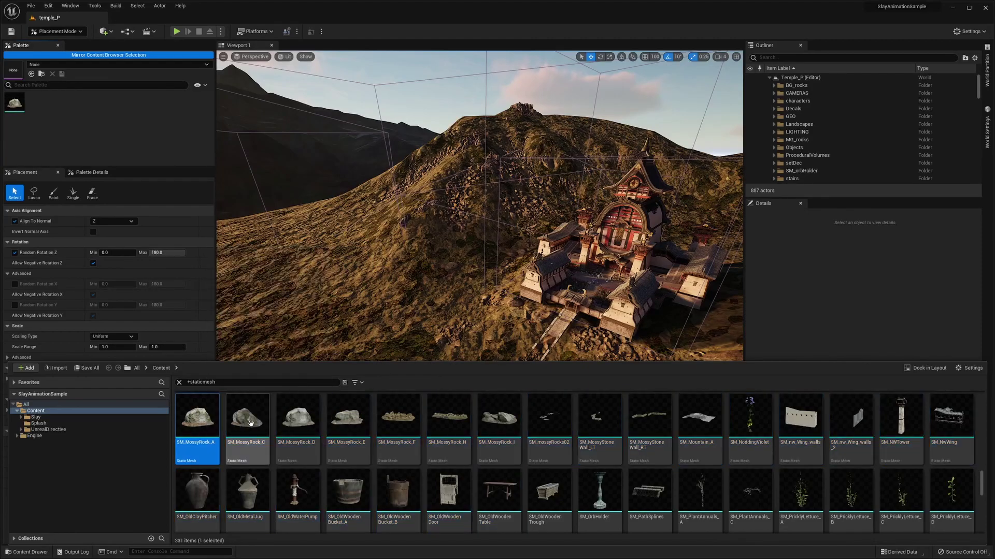
click(247, 424)
click(348, 422)
click(196, 425)
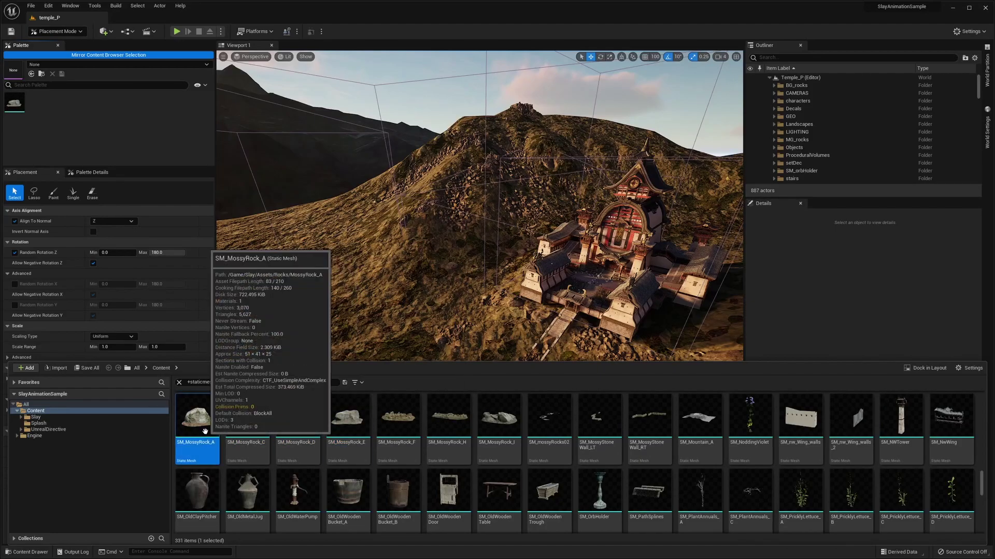
shift+click(290, 428)
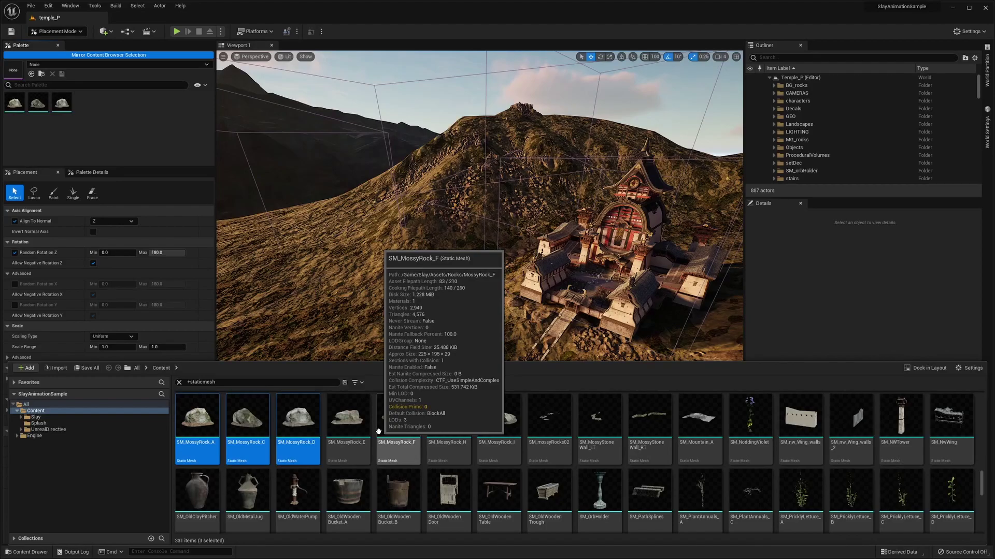
click(247, 432)
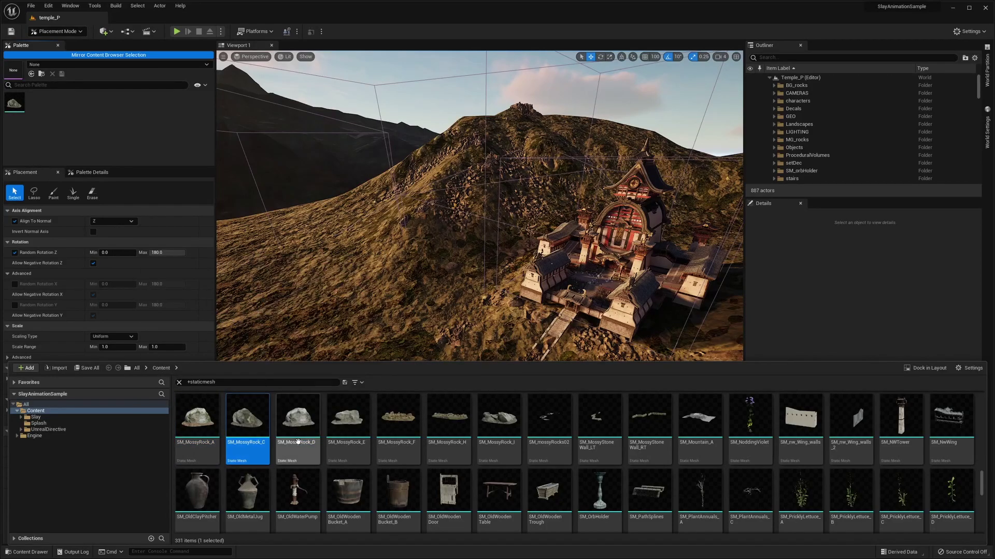
click(273, 470)
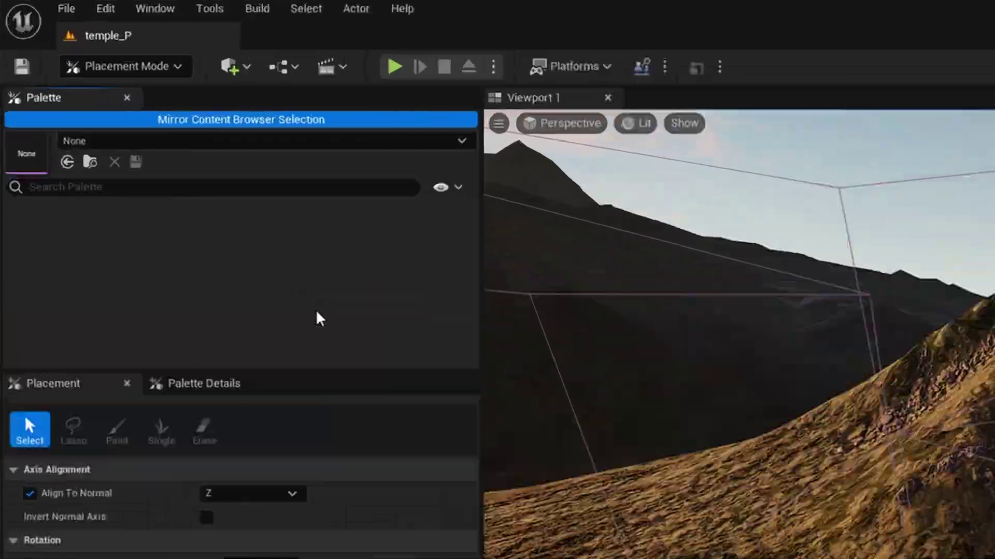
Turn off palette mirroring and drag SM_MossyRock A, C, D and E into the palette
click(286, 120)
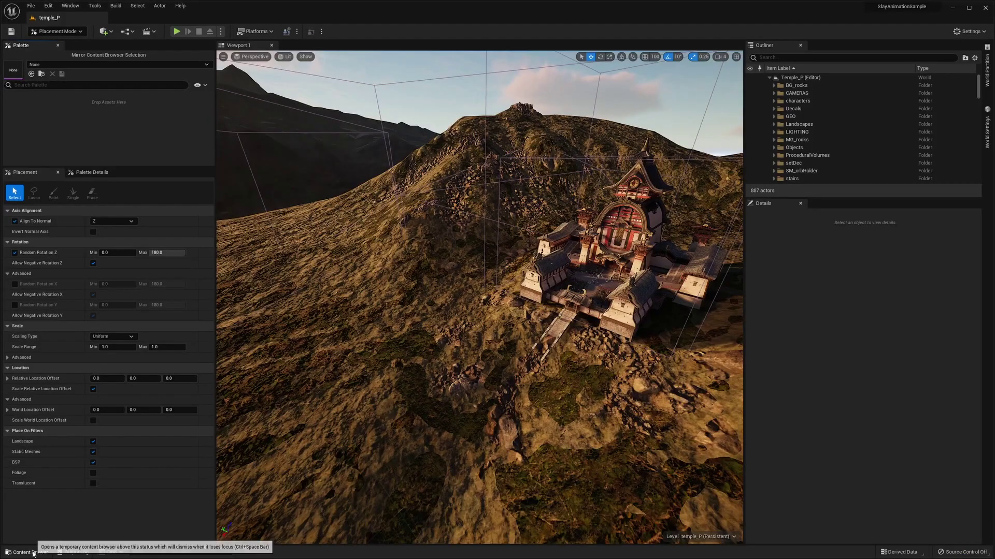
click(26, 552)
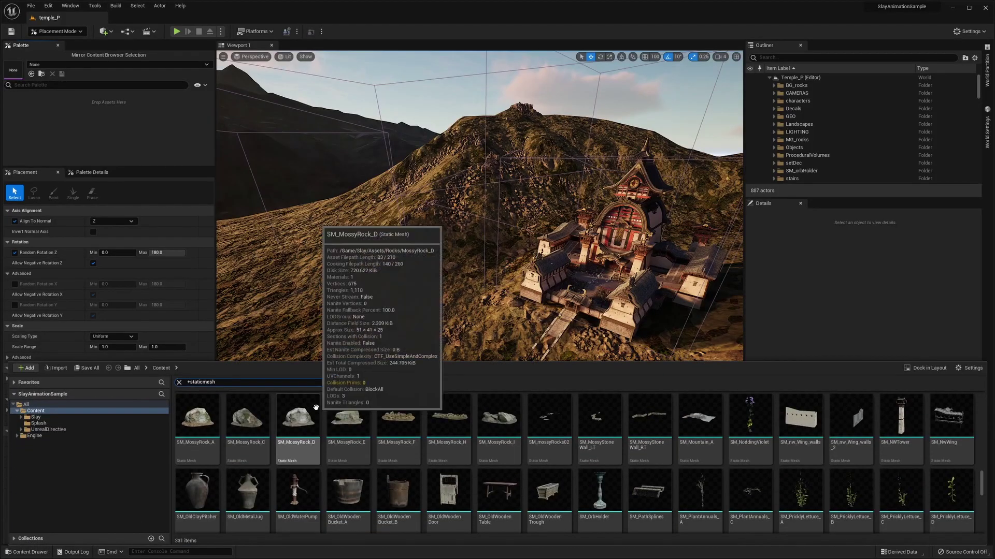
shift+click(348, 422)
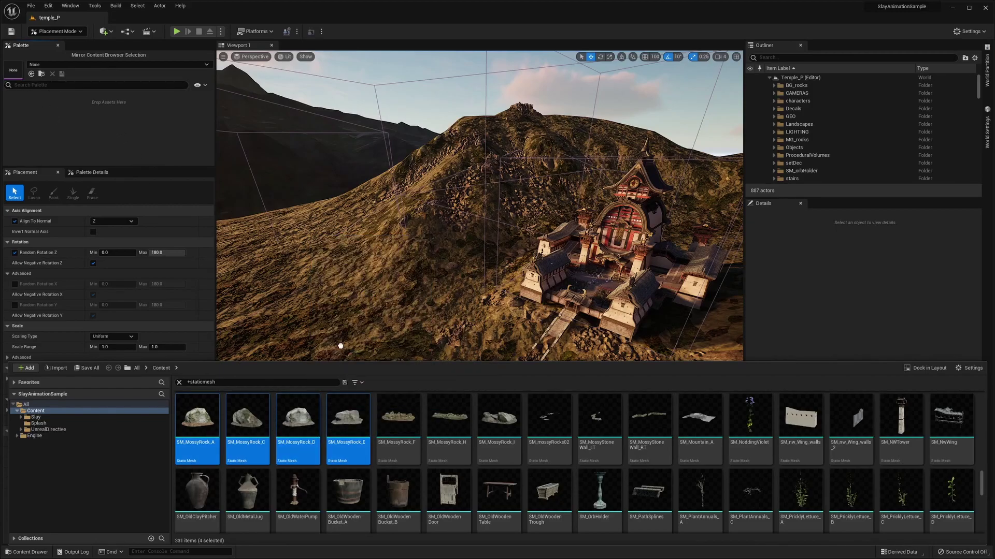
drag(348, 420, 55, 95)
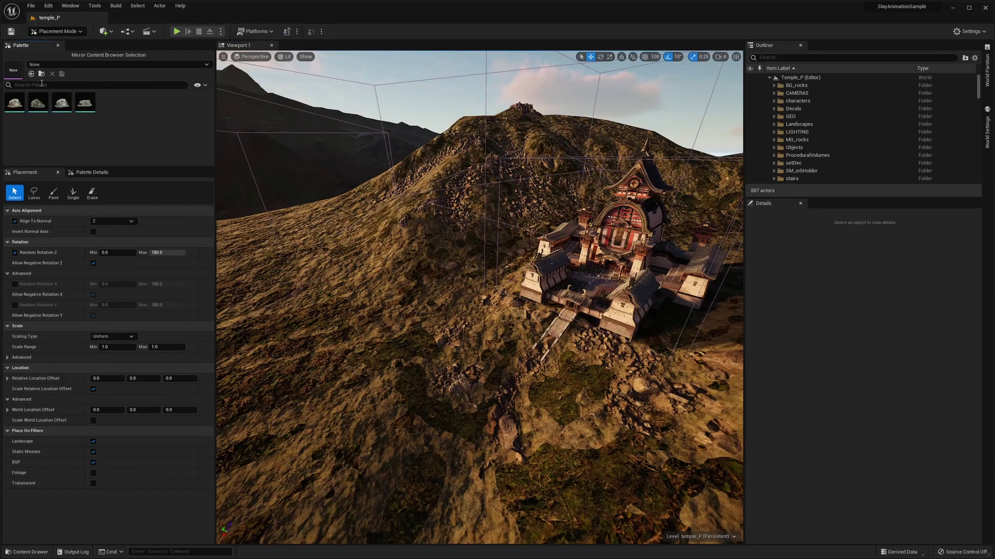
Select several MossyRock assets, ending on SM_MossyRock_C, and turn mirroring back on
click(27, 552)
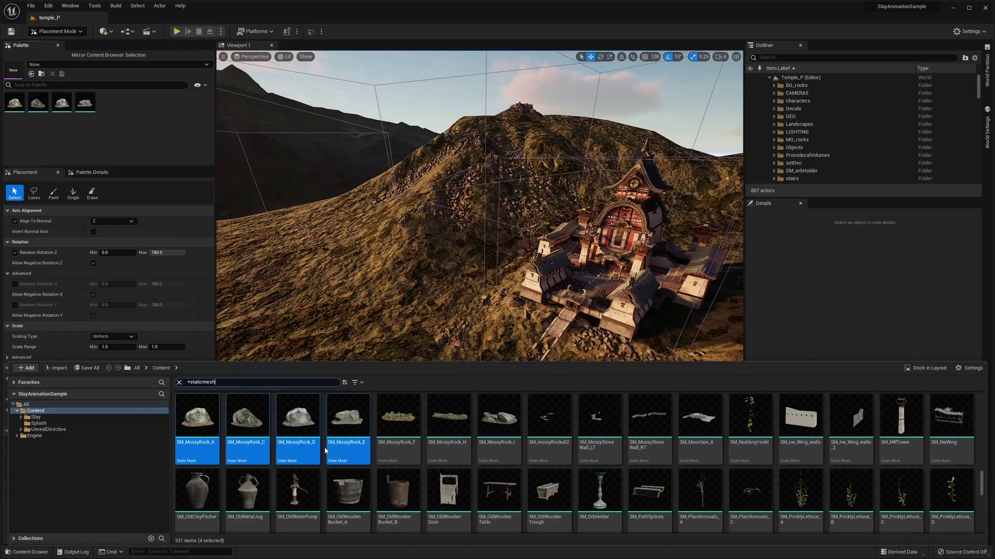
click(398, 422)
click(498, 422)
click(549, 422)
click(431, 427)
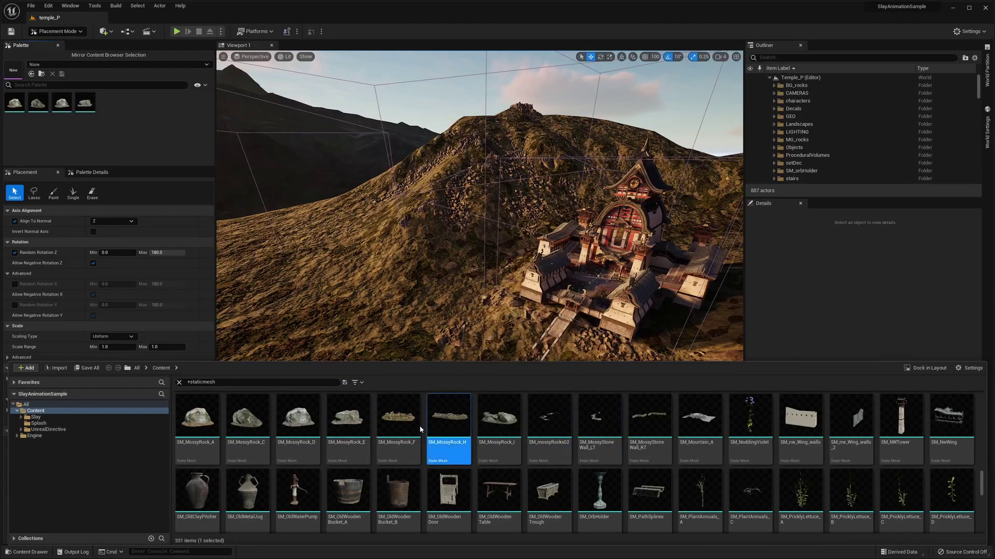
click(348, 419)
click(247, 420)
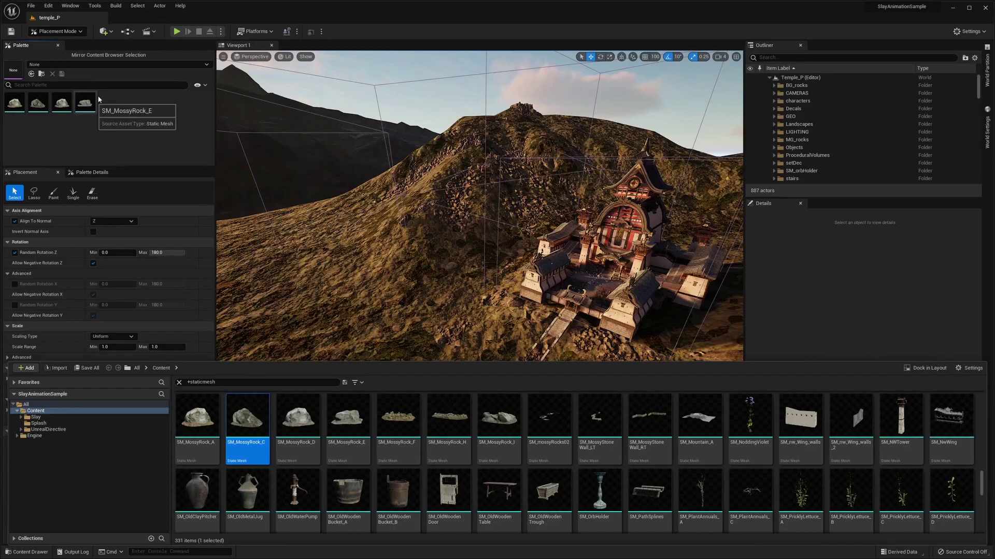
click(106, 55)
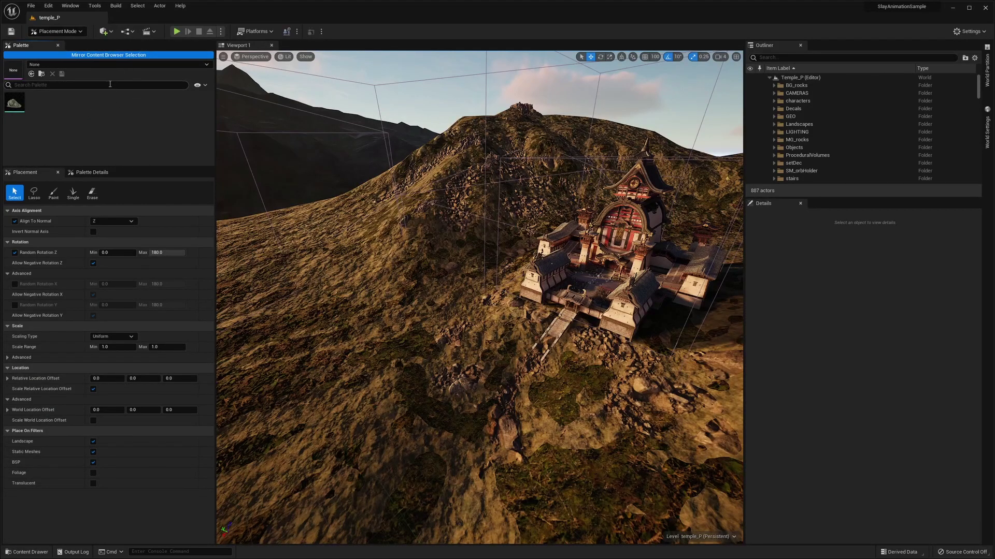
Select rocks A through E, close the Content Drawer, and choose Clear Palette from the palette's context menu
click(44, 552)
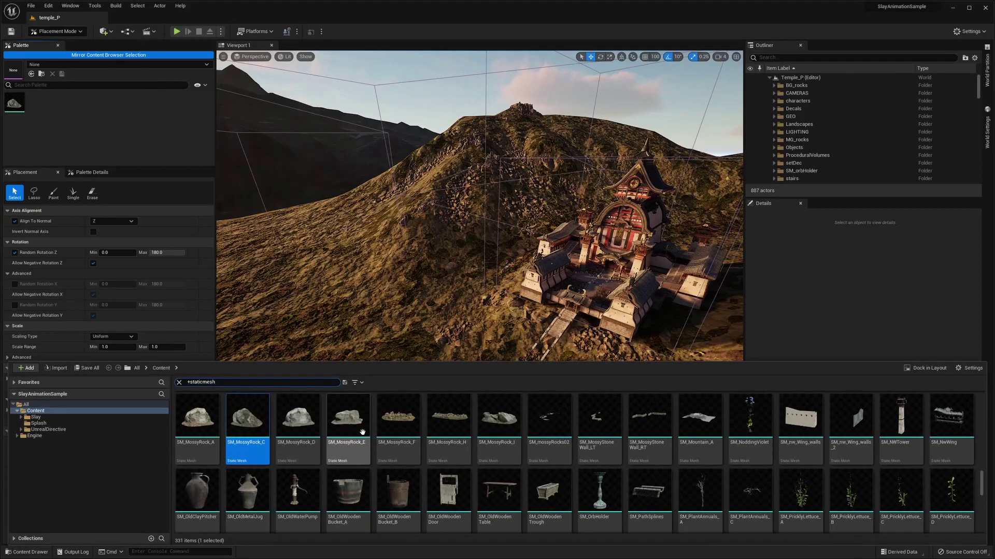
click(348, 419)
shift+click(197, 420)
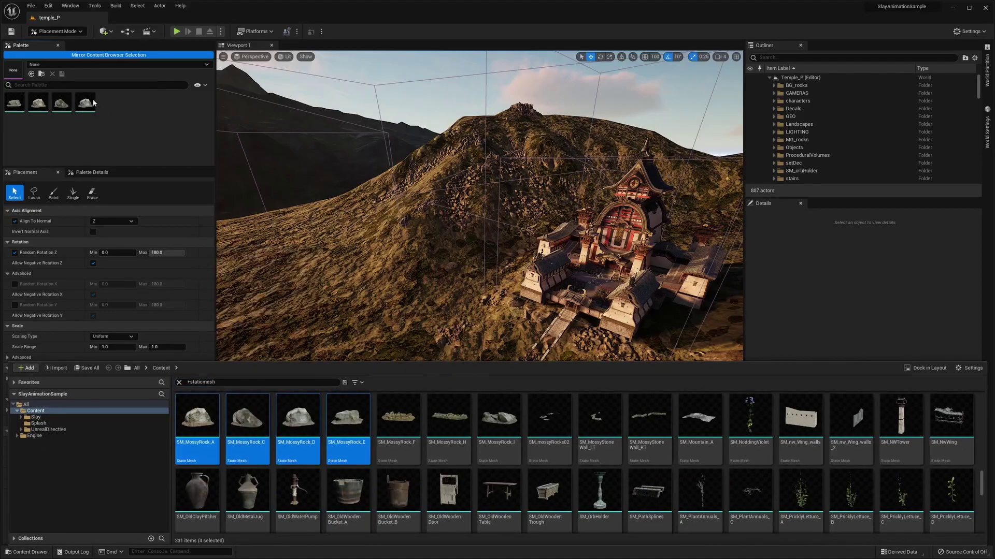
click(114, 56)
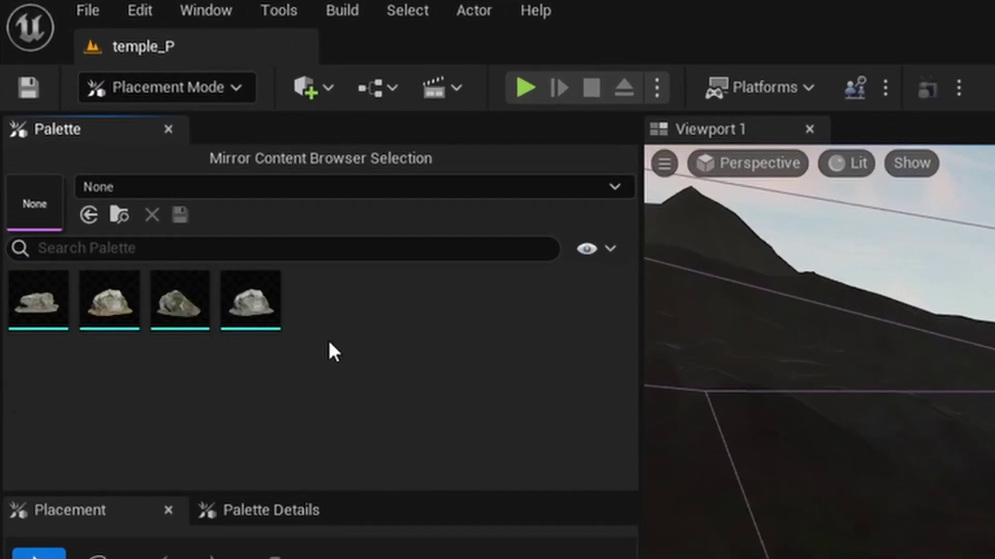
right_click(344, 316)
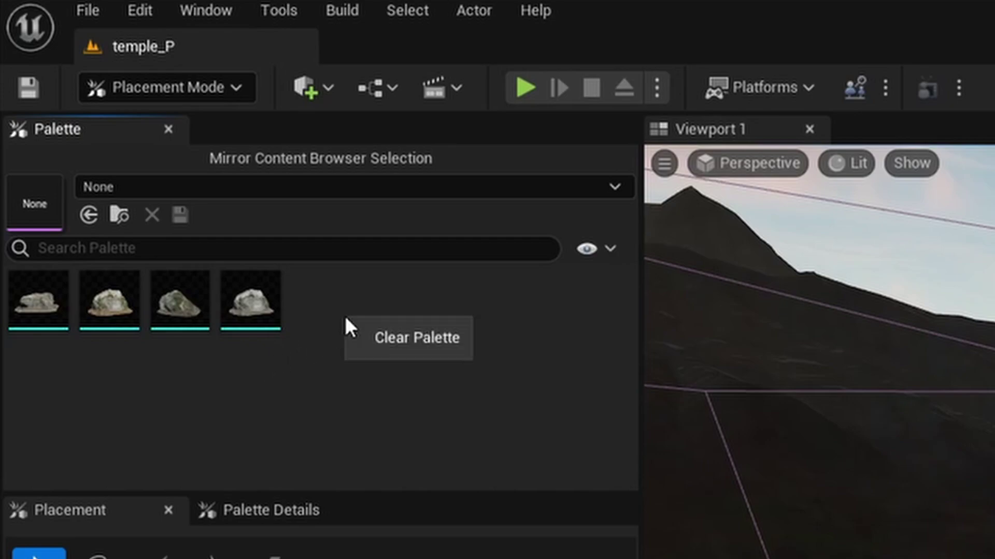
click(420, 343)
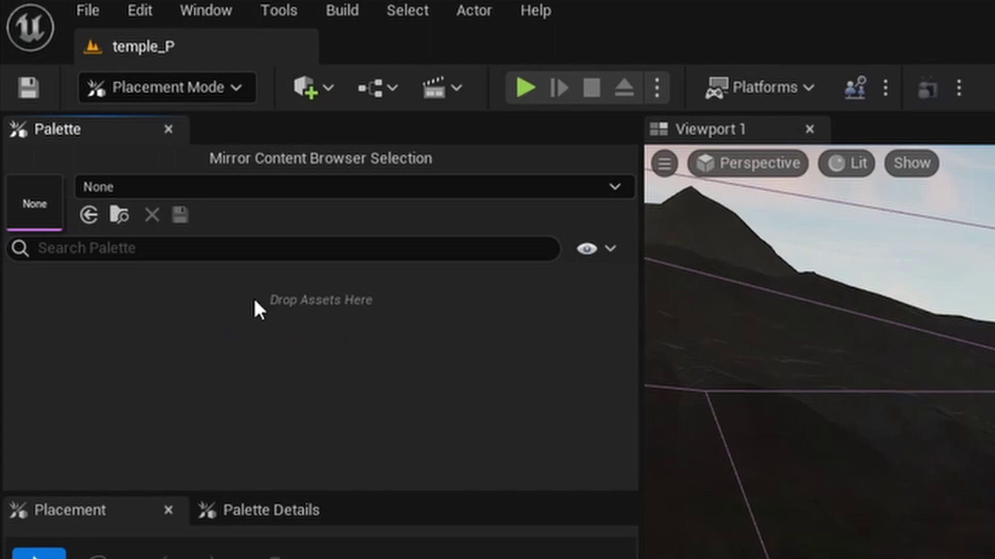
Pick PPA_DeadLeaves from the palette asset dropdown to load its three dead-leaf meshes
click(245, 196)
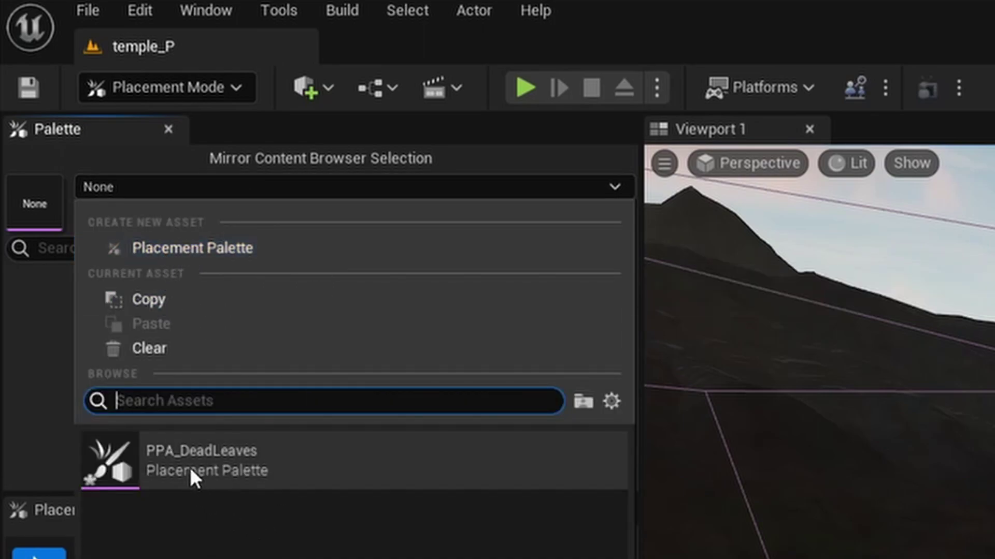
click(190, 468)
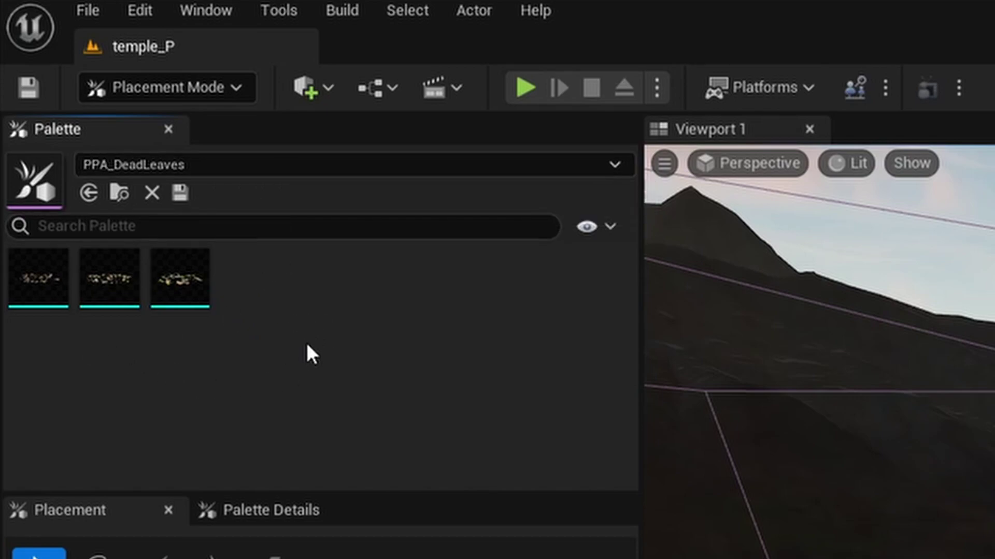
click(222, 166)
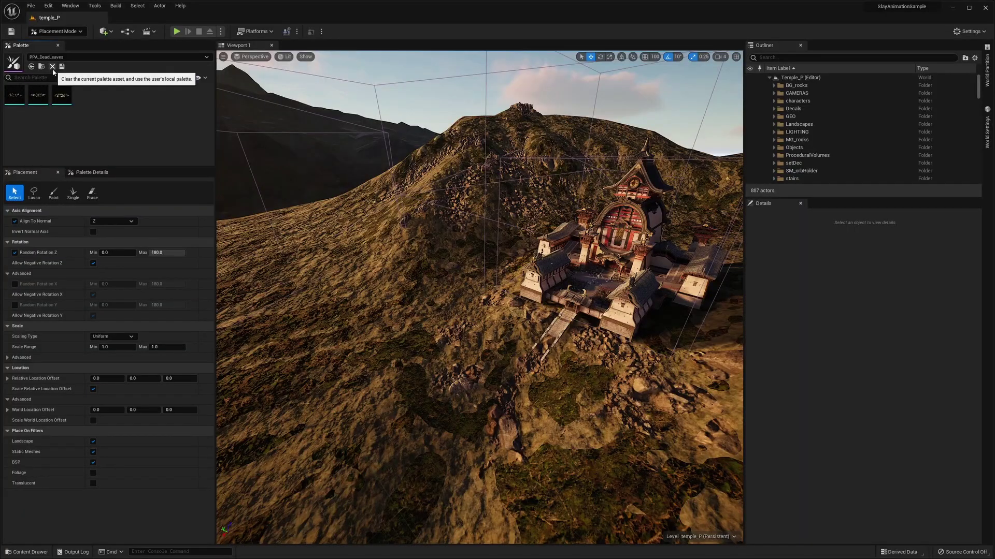
Unload the palette asset, enable mirroring, and select only SM_NWTower in the Content Drawer
click(152, 214)
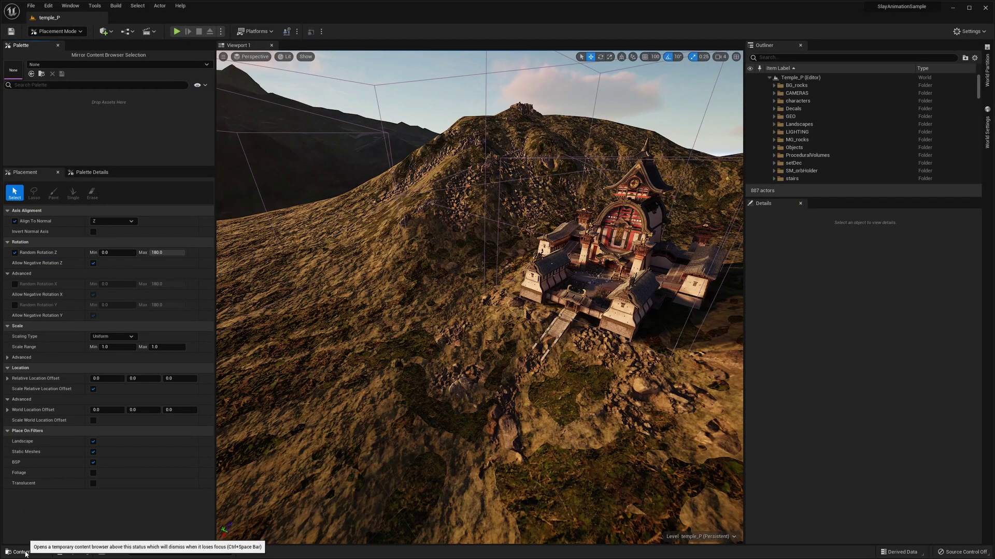
click(94, 57)
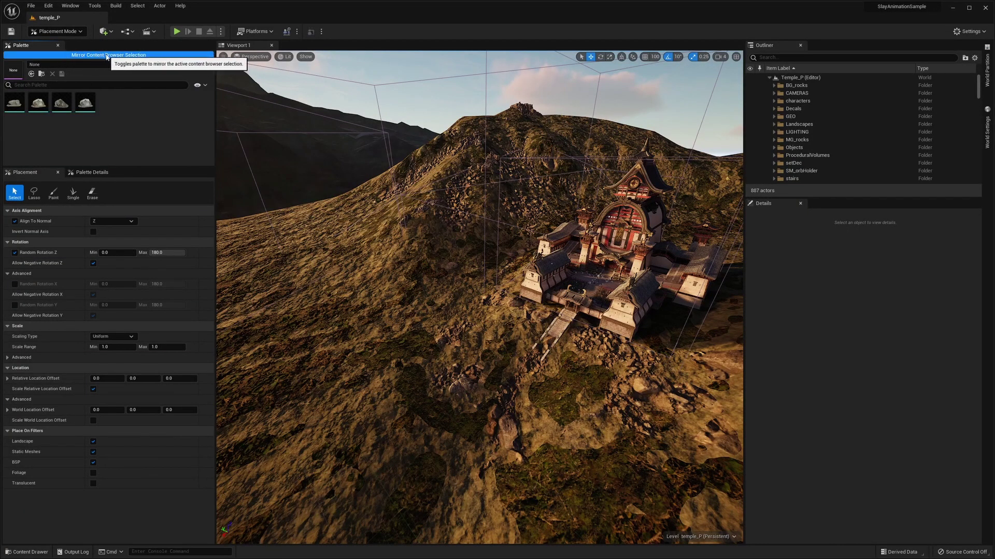
key(ctrl+space)
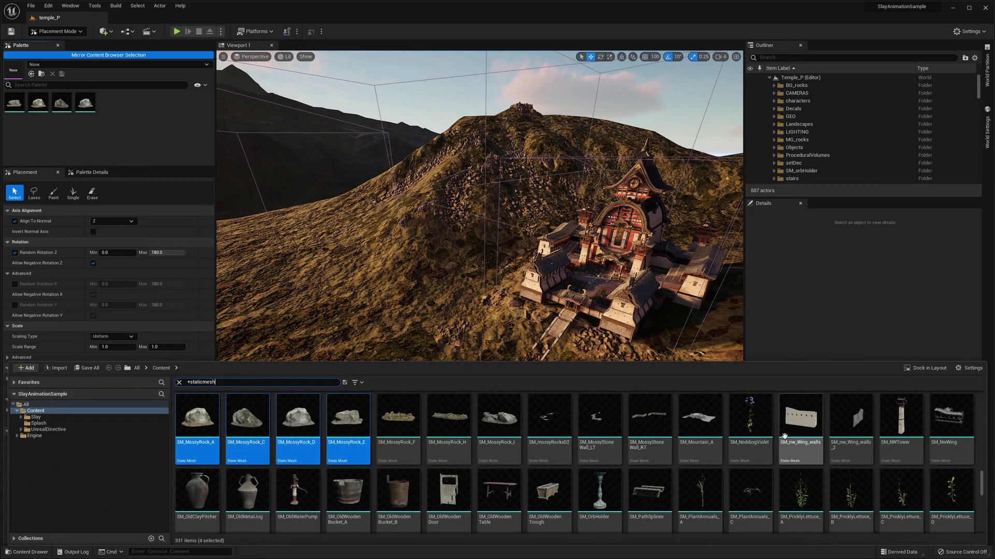
click(901, 422)
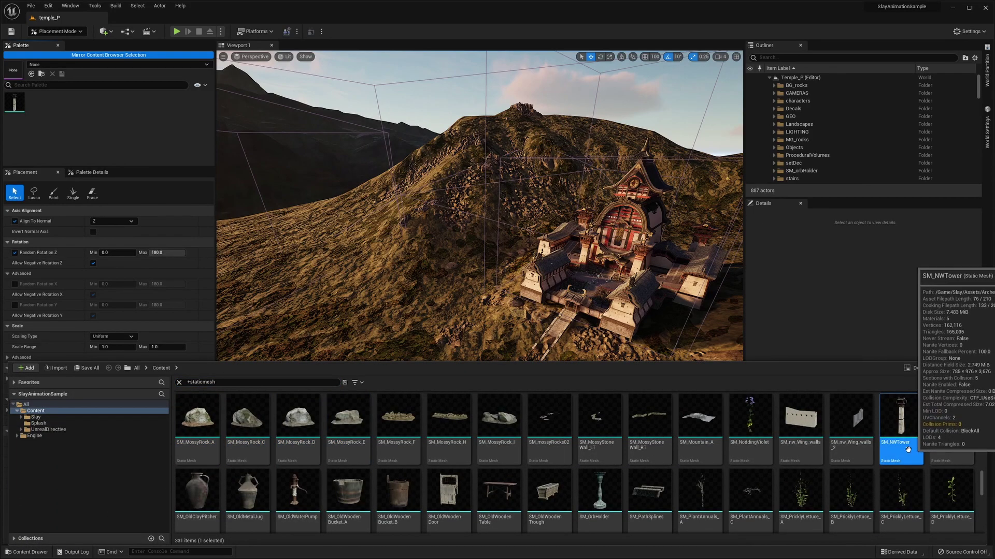
click(14, 102)
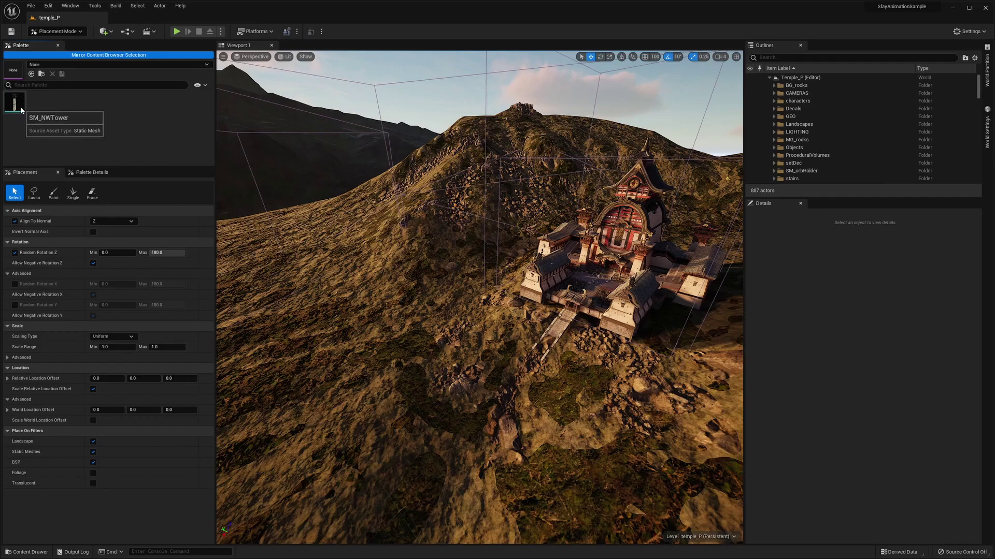
Review the SM_NWTower palette settings, browsing the component class list without changing it
click(98, 172)
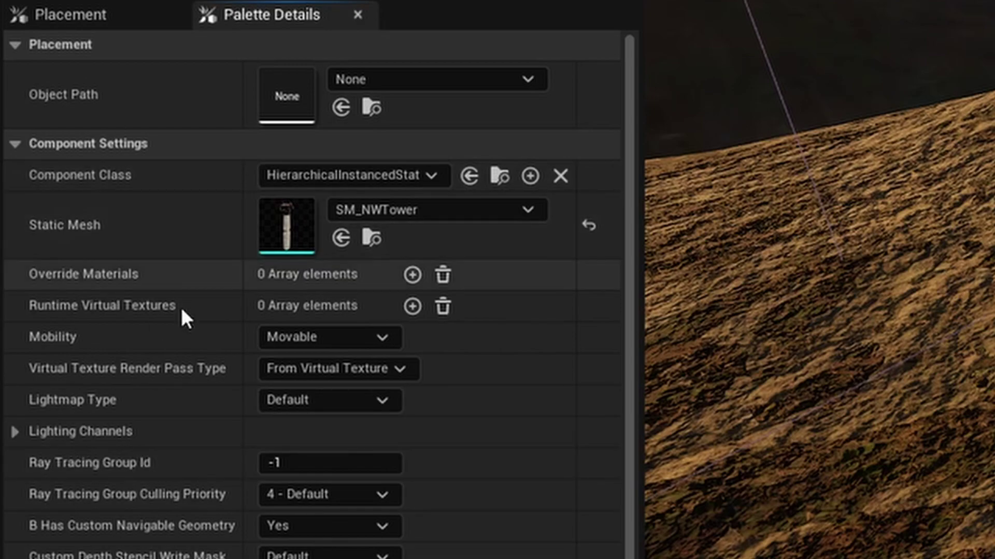
scroll(182, 318, down, 5)
scroll(177, 337, up, 5)
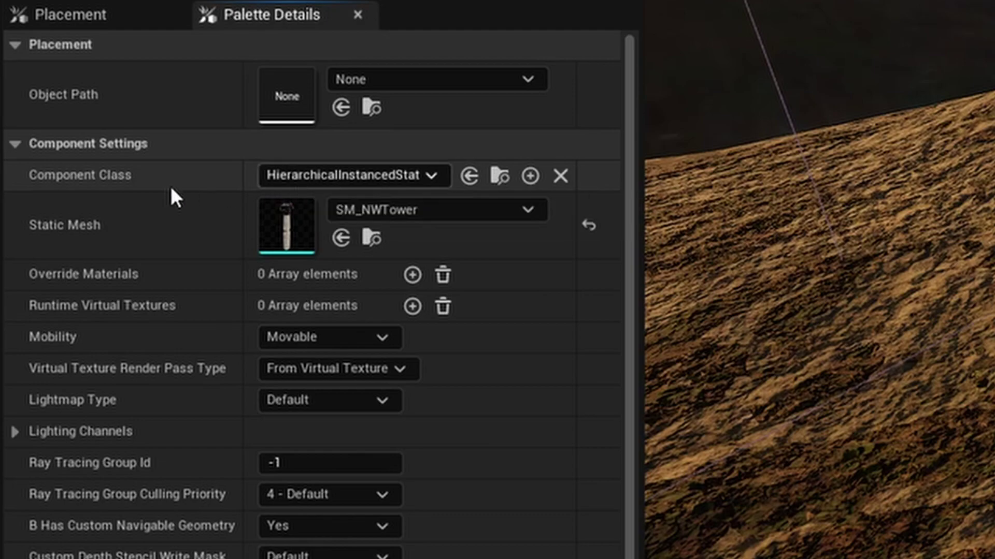
click(394, 178)
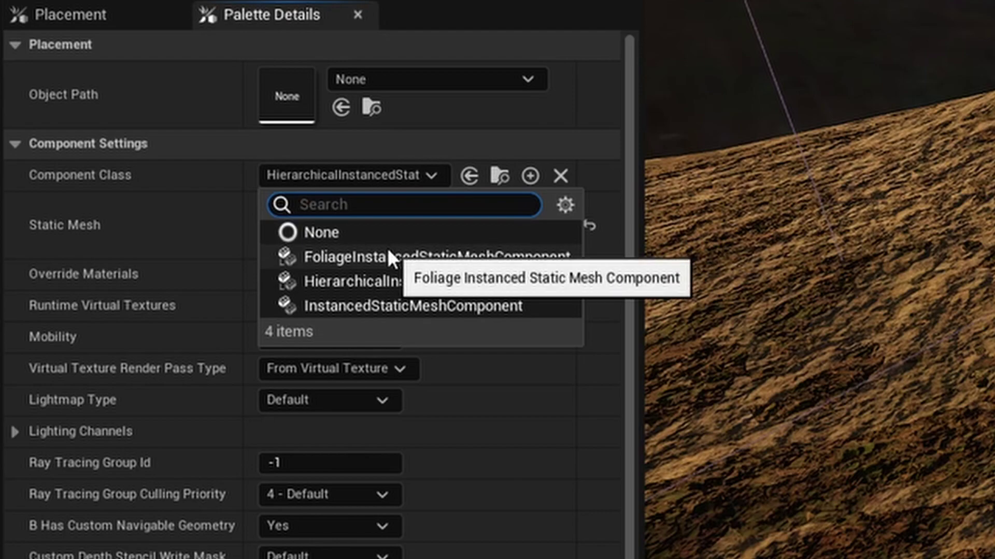
click(190, 189)
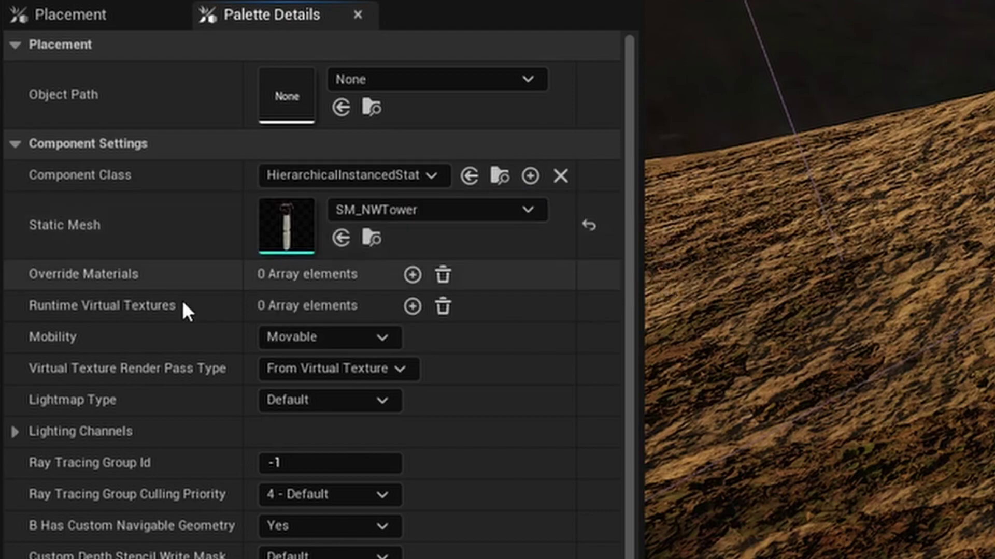
scroll(163, 363, down, 5)
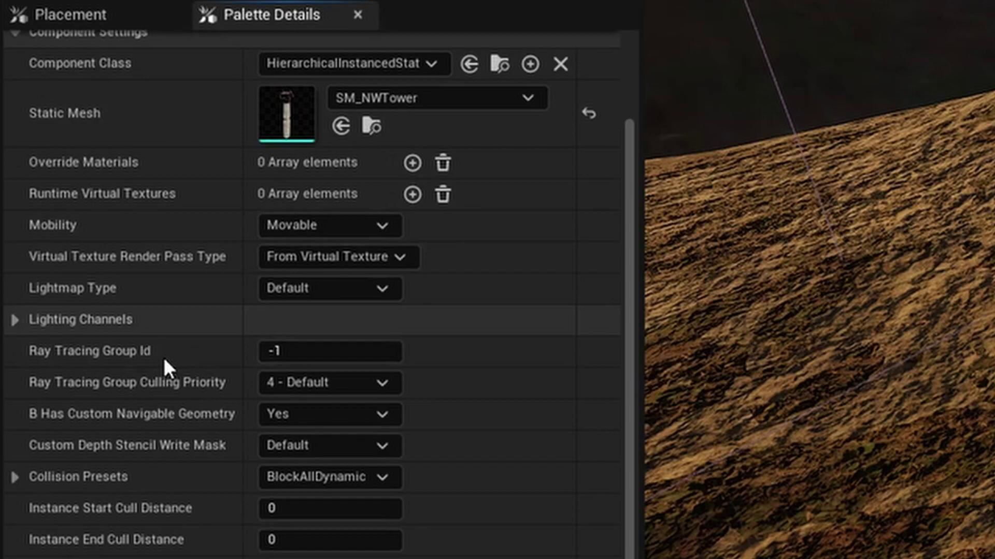
scroll(166, 357, down, 1)
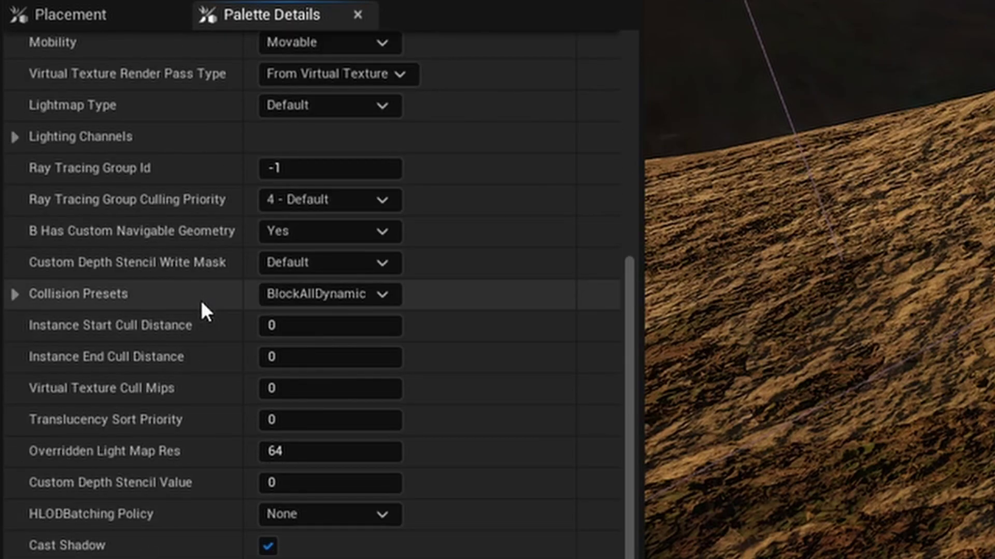
scroll(288, 115, up, 10)
scroll(215, 411, down, 10)
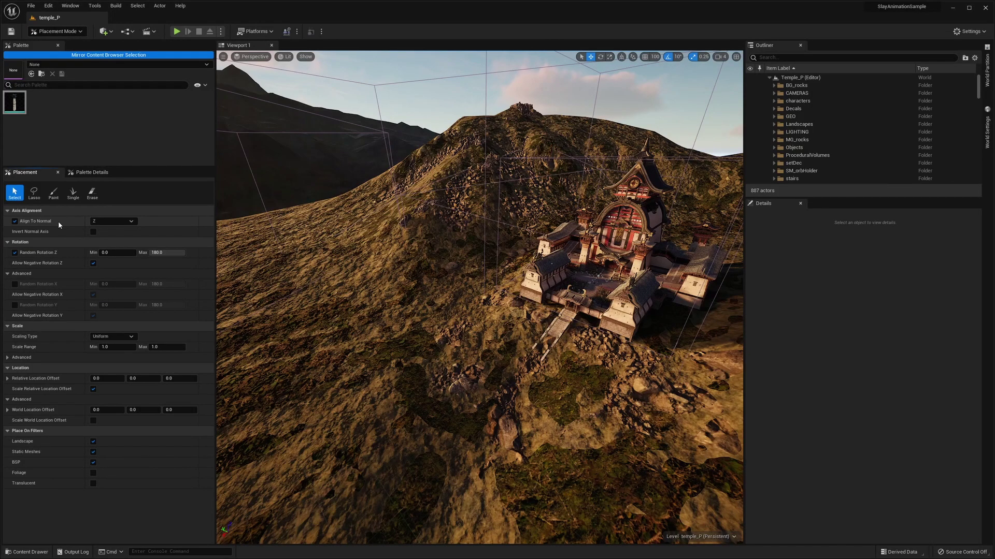
With the Paint tool, brush four strokes of towers over foreground, hillsides and hilltop
click(54, 193)
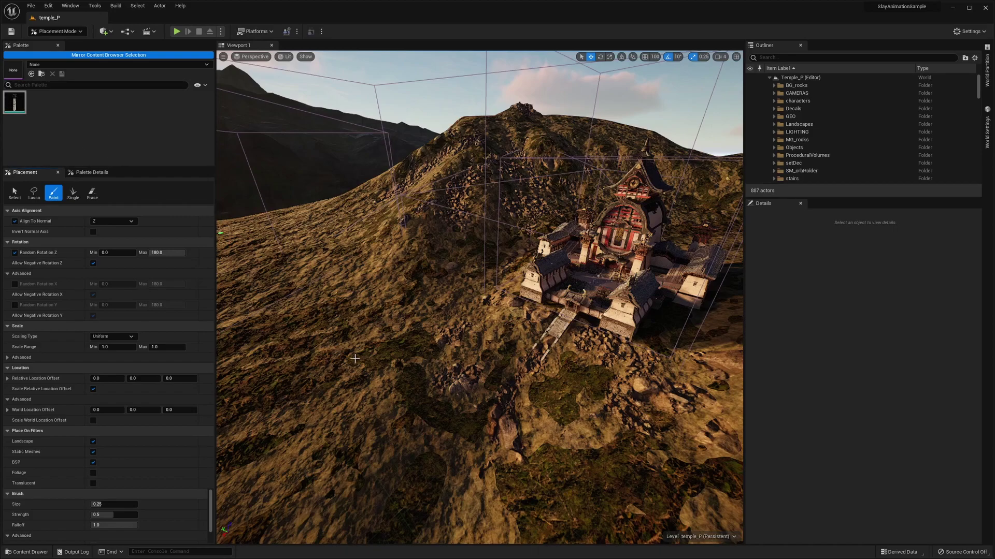
mouse_move(298, 351)
mouse_down()
mouse_move(338, 280)
mouse_move(400, 306)
mouse_move(499, 379)
mouse_move(529, 433)
mouse_move(381, 393)
mouse_move(333, 301)
mouse_move(346, 433)
mouse_move(253, 466)
mouse_move(237, 341)
mouse_move(253, 244)
mouse_move(421, 200)
mouse_move(493, 135)
mouse_up()
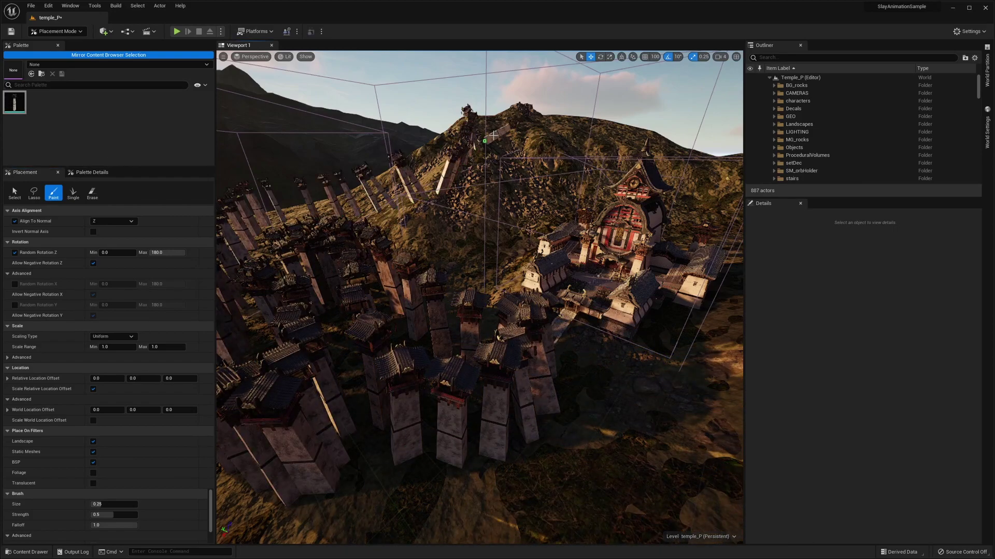
mouse_move(509, 183)
mouse_down()
mouse_move(416, 235)
mouse_move(499, 252)
mouse_move(569, 200)
mouse_up()
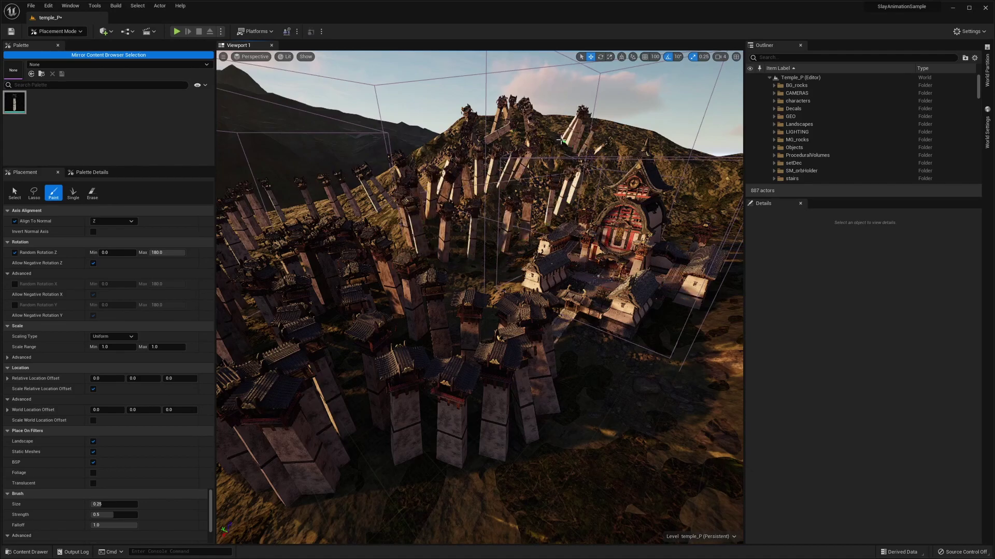
drag(561, 140, 460, 136)
mouse_move(339, 219)
mouse_down()
mouse_move(256, 262)
mouse_move(314, 250)
mouse_move(413, 195)
mouse_move(463, 205)
mouse_move(398, 250)
mouse_move(622, 363)
mouse_move(612, 443)
mouse_move(671, 490)
mouse_move(736, 414)
mouse_move(736, 309)
mouse_move(681, 253)
mouse_move(611, 227)
mouse_move(622, 214)
mouse_move(611, 221)
mouse_move(595, 172)
mouse_up()
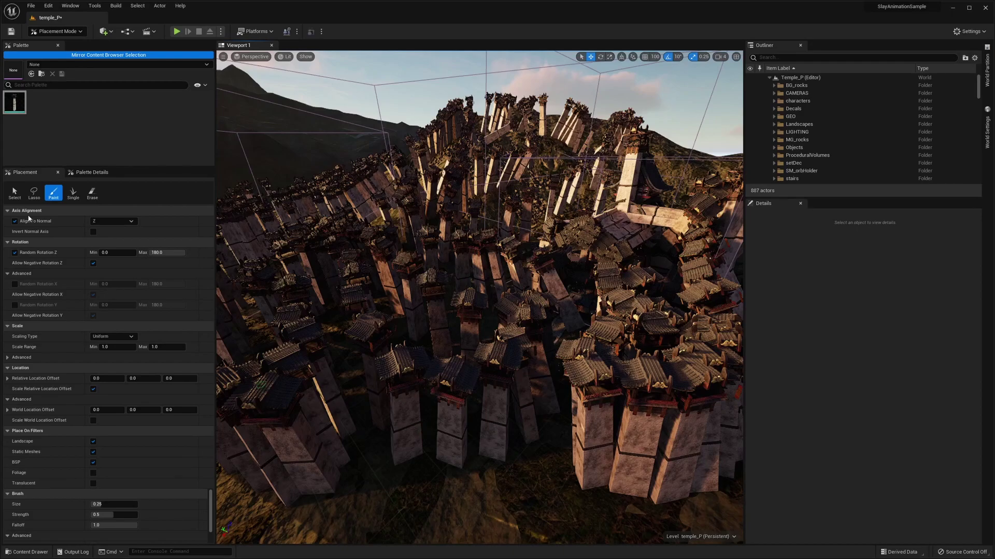
Erase painted towers from the foreground and centre-left ground with two Erase strokes
click(91, 195)
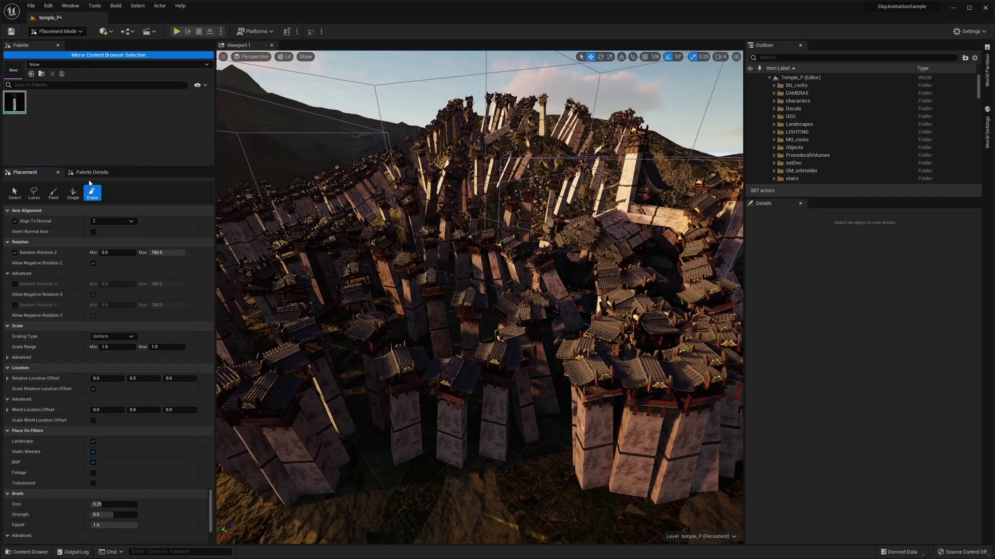
mouse_move(404, 472)
mouse_down()
mouse_move(430, 421)
mouse_move(499, 361)
mouse_move(521, 264)
mouse_move(550, 318)
mouse_move(517, 449)
mouse_move(603, 326)
mouse_move(617, 442)
mouse_move(682, 448)
mouse_move(543, 461)
mouse_up()
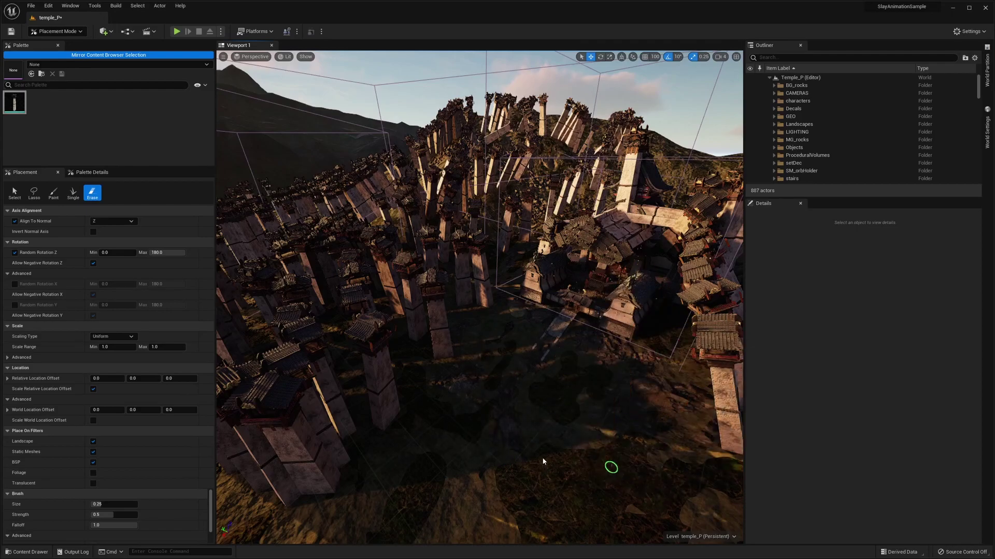
mouse_move(596, 265)
mouse_down()
mouse_move(415, 328)
mouse_move(491, 282)
mouse_move(409, 218)
mouse_up()
click(73, 193)
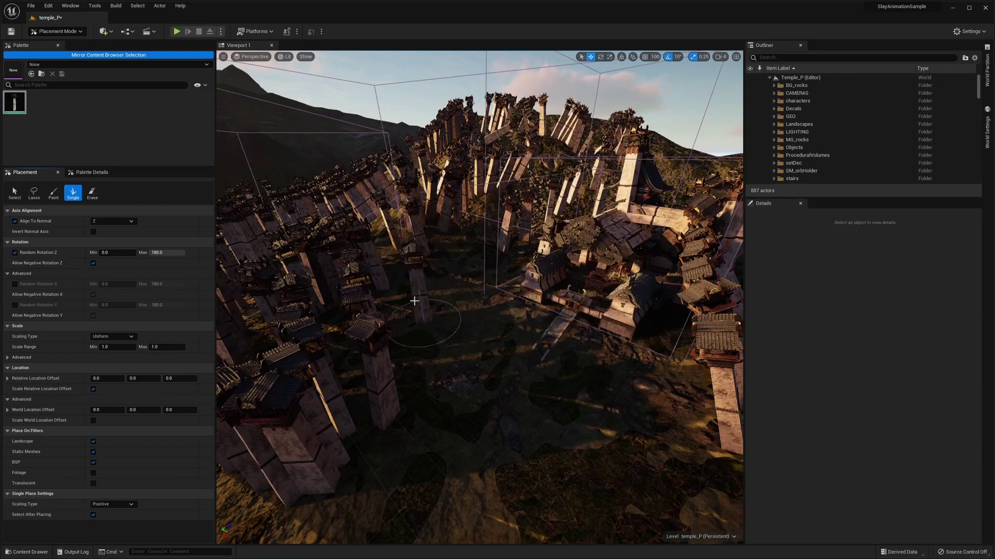
Place a single tower on the open foreground ground and nudge it into position
click(440, 317)
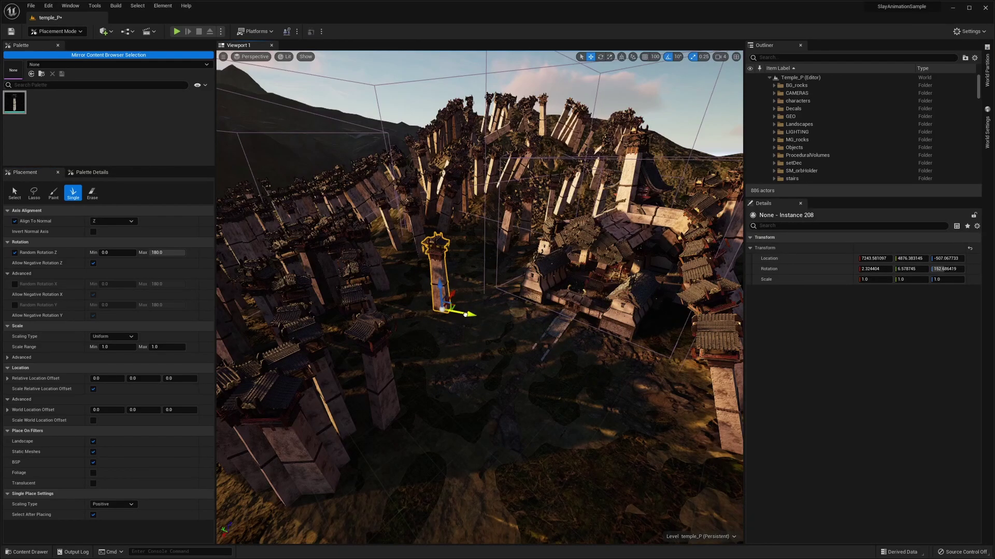
drag(465, 314, 473, 356)
key(e)
key(w)
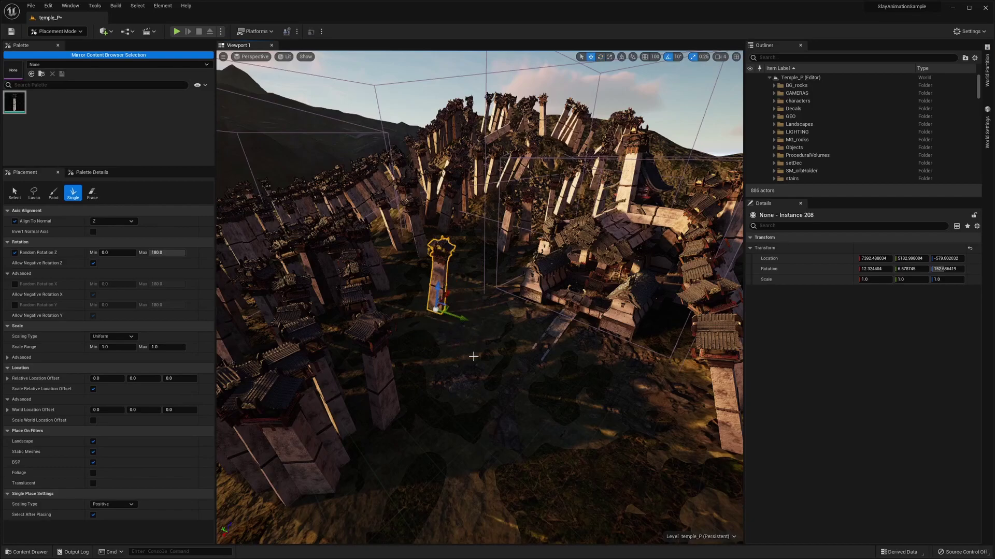
Use the Lasso tool to brush-select the nearby tower cluster, 66 instances in total
click(33, 193)
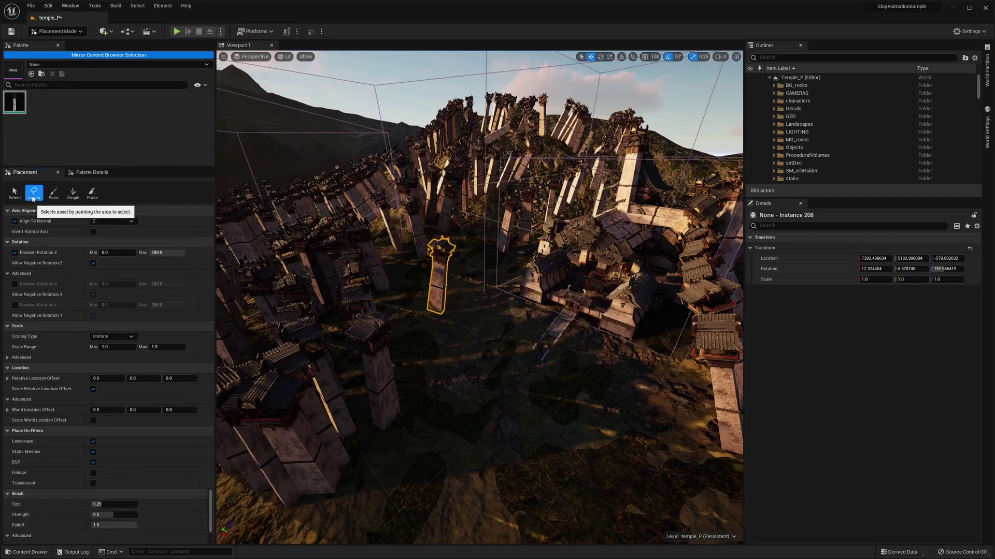
right_drag(519, 352, 403, 222)
mouse_move(456, 346)
mouse_down()
mouse_move(445, 367)
mouse_move(374, 418)
mouse_move(365, 348)
mouse_move(389, 252)
mouse_move(359, 265)
mouse_move(329, 328)
mouse_up()
mouse_move(342, 419)
mouse_down()
mouse_move(317, 351)
mouse_move(365, 263)
mouse_move(418, 288)
mouse_move(381, 315)
mouse_move(422, 316)
mouse_up()
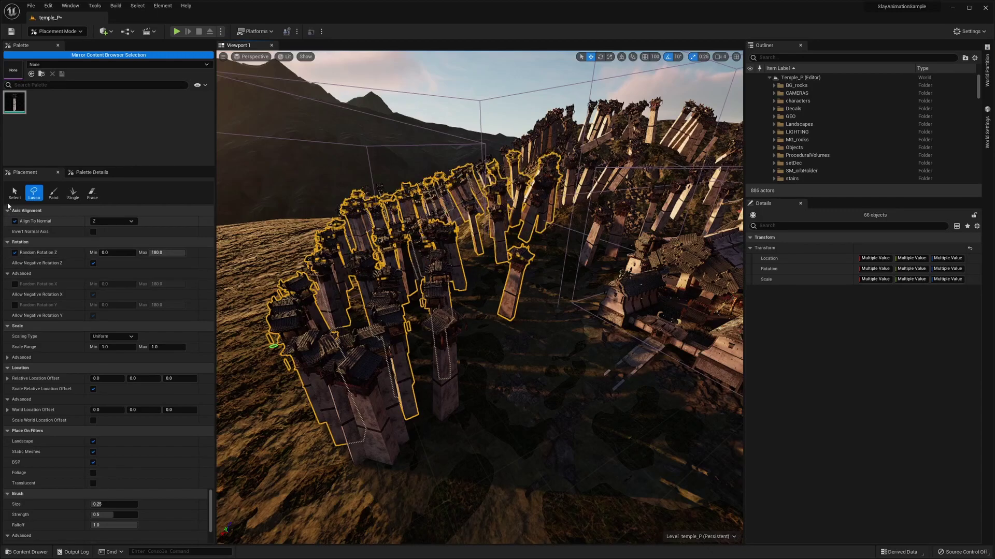
Return to the Select tool and drag the Z arrow to move the 66 towers vertically
click(14, 192)
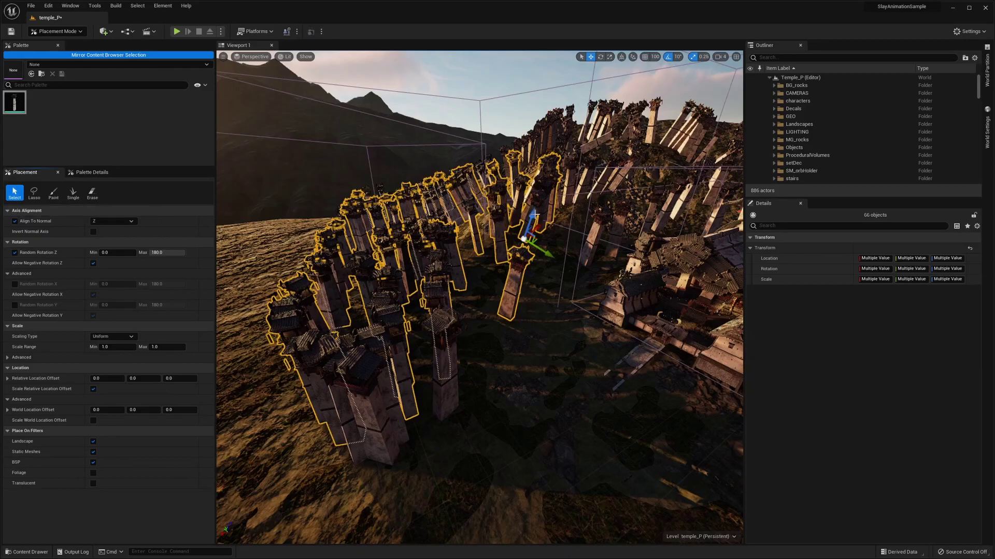
scroll(534, 213, up, 2)
drag(498, 238, 519, 193)
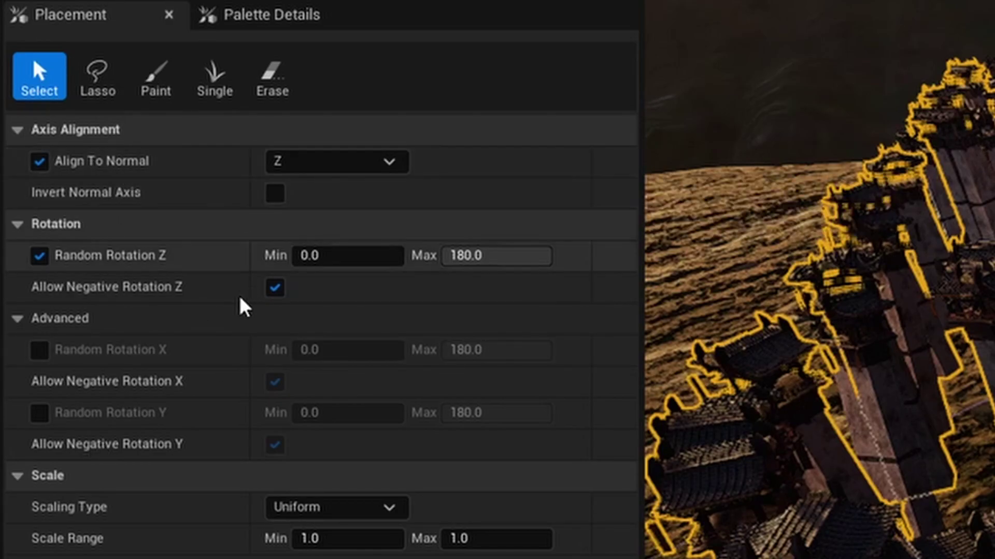
scroll(298, 290, down, 15)
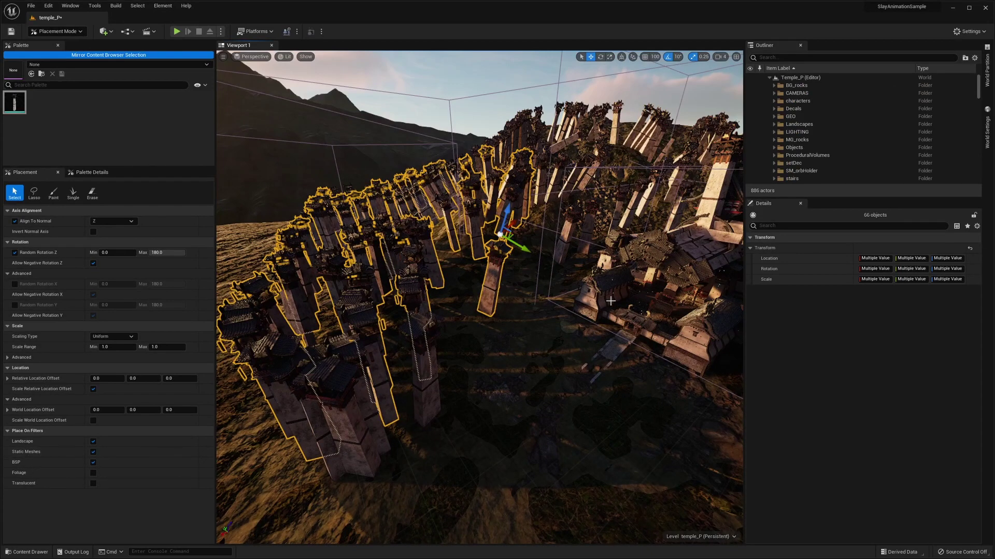
Toggle off the Static Meshes and Landscape Place On filters and place single tower instances
click(93, 452)
click(73, 193)
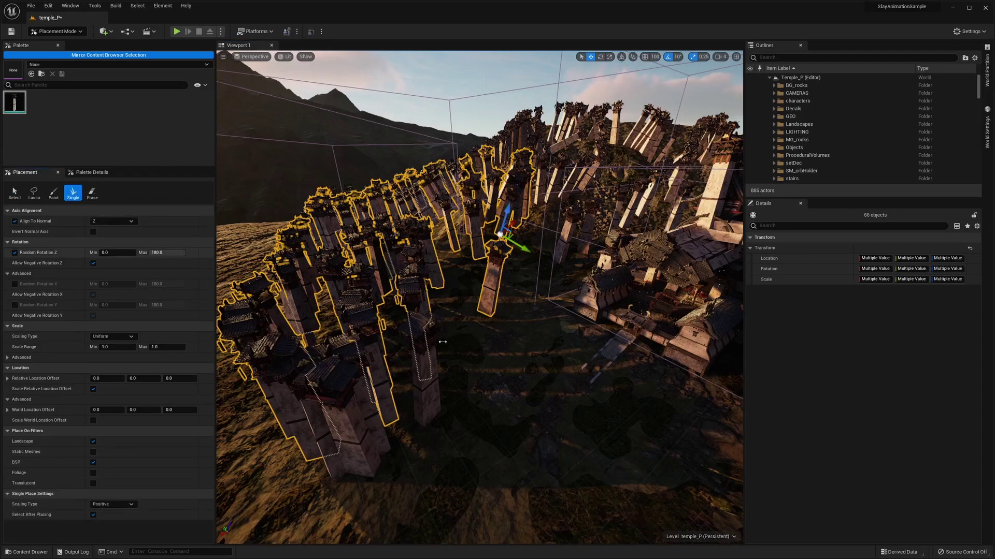
click(468, 332)
right_drag(468, 332, 382, 411)
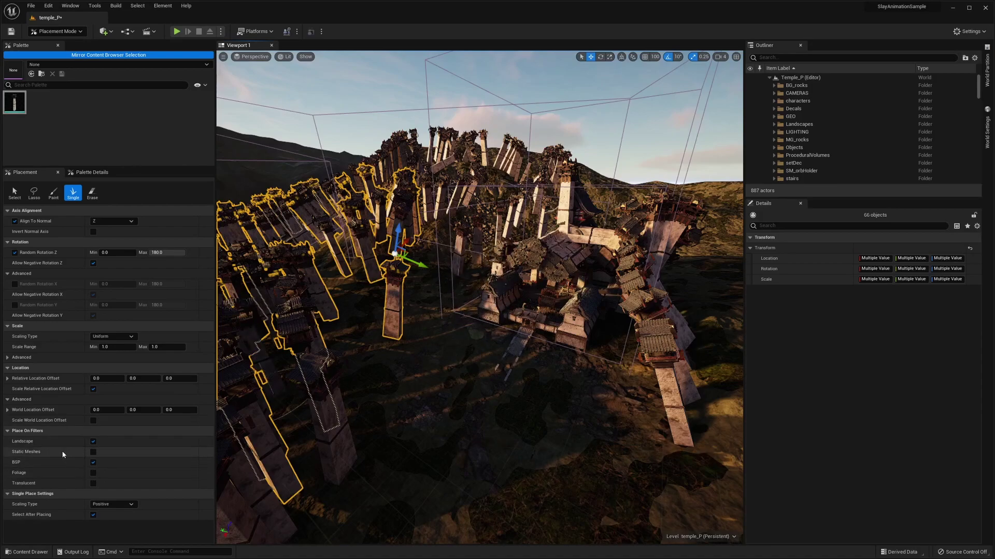
click(93, 442)
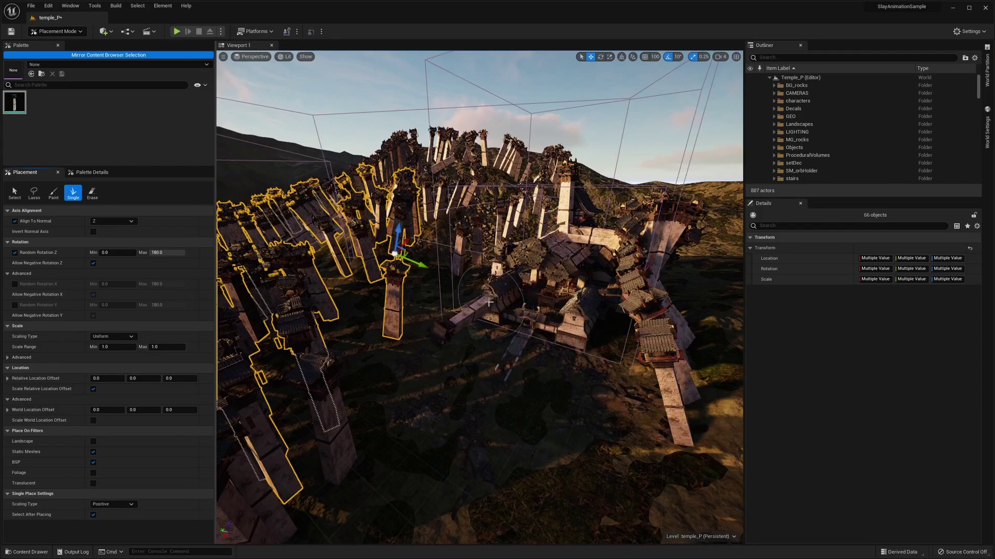
click(489, 303)
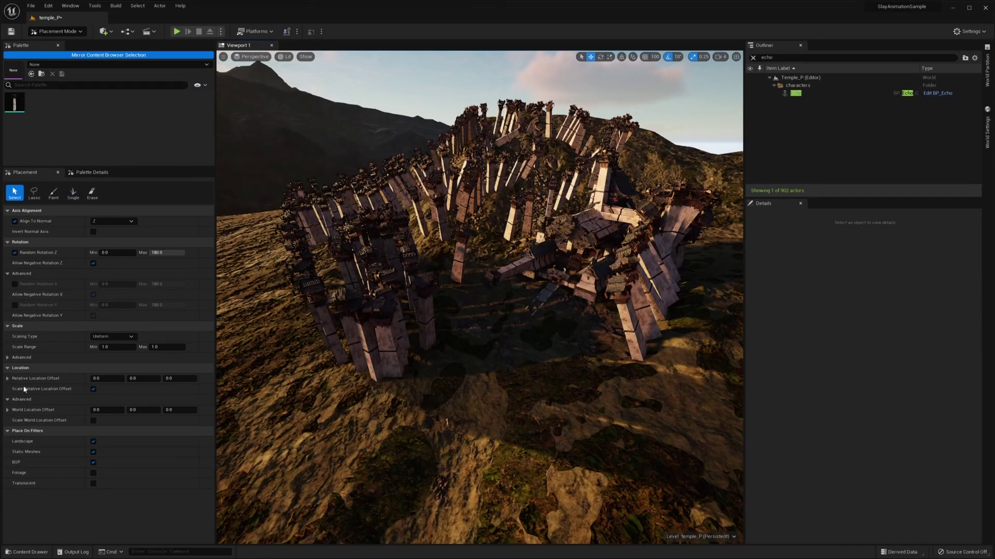
Try the SK_Echo assets from a 'skel' search, then set BP_MoteBase from a 'blueprint' search as the palette asset
click(32, 551)
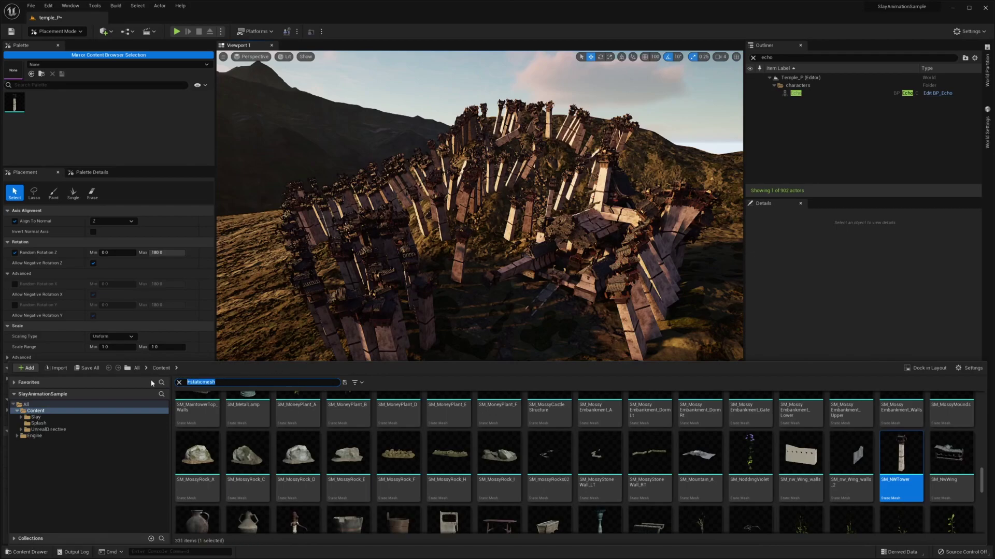
click(305, 489)
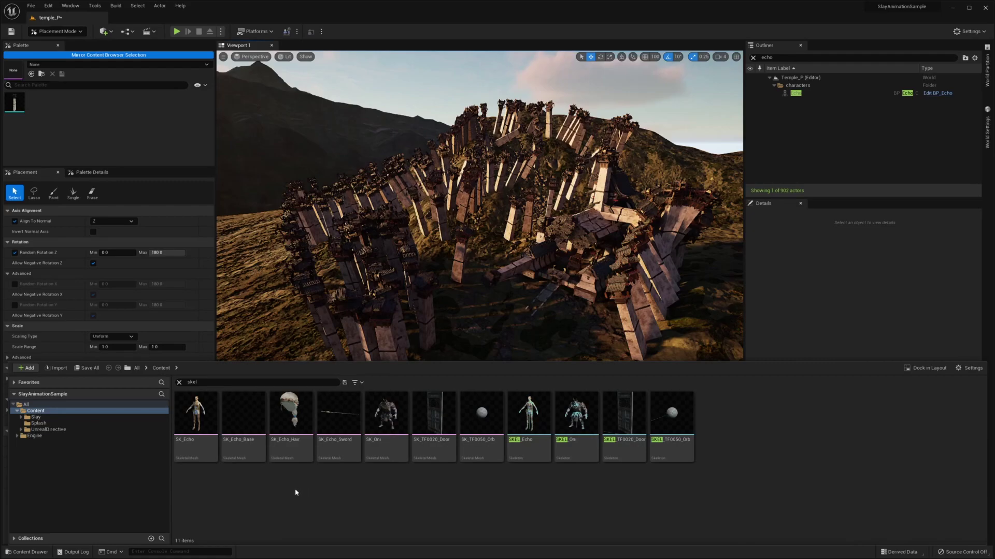
click(293, 428)
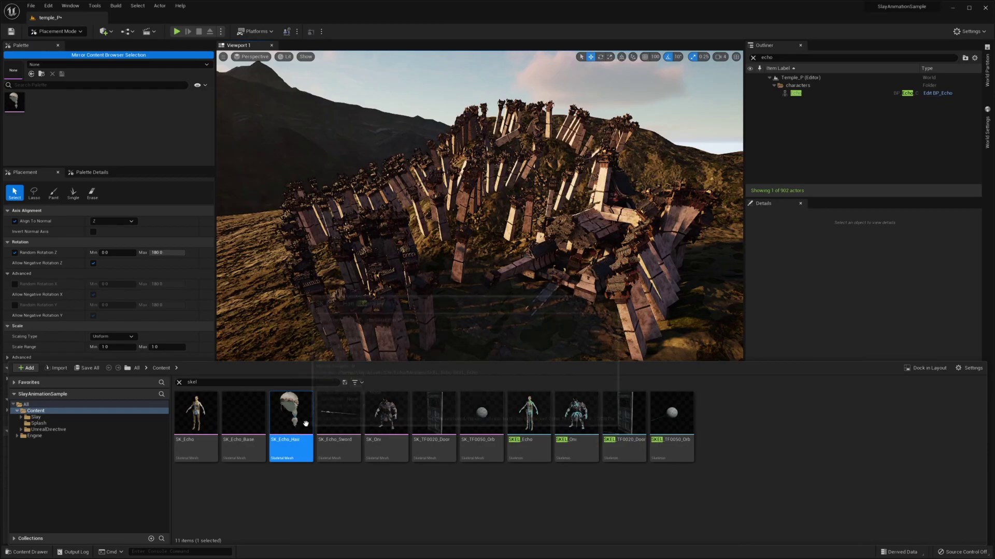
click(210, 432)
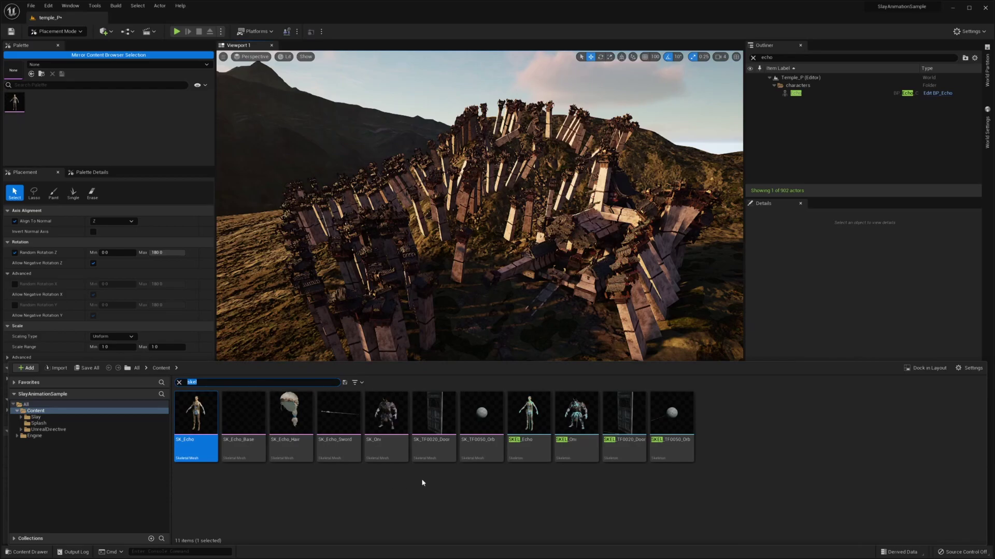
text(blue)
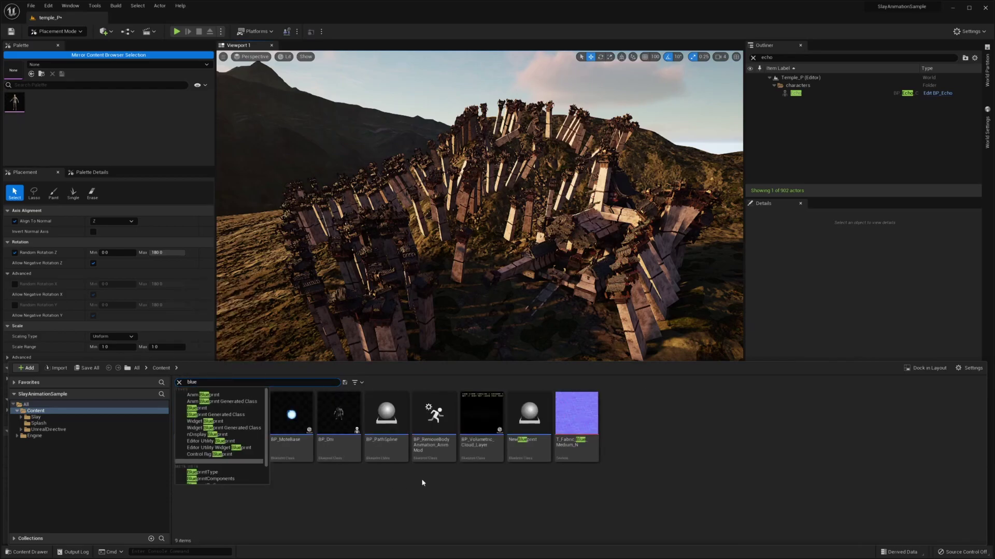
text(print)
click(293, 449)
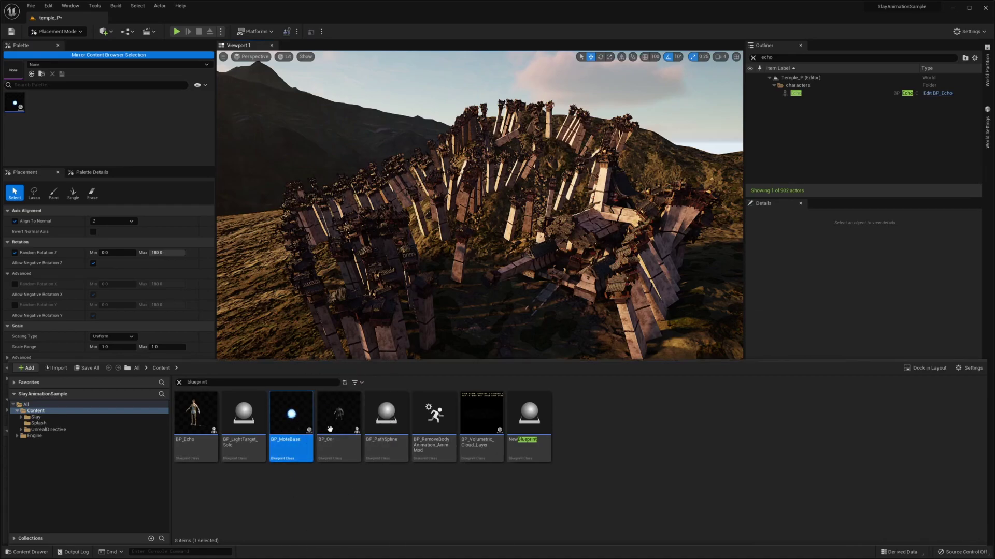
Paint clusters of BP_MoteBase motes across the rocky ground beside the temple, reaching 1,124 actors
right_drag(332, 290, 244, 334)
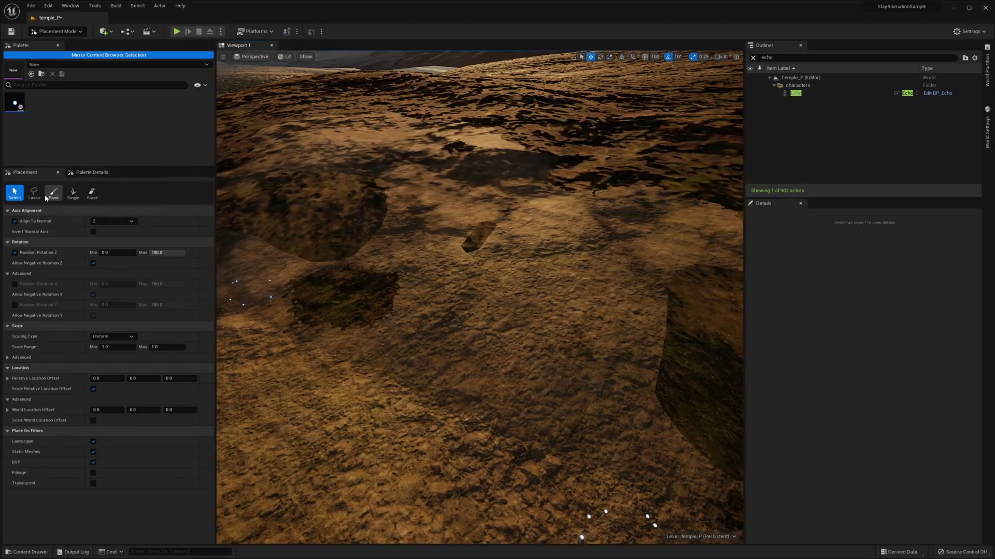
mouse_move(527, 330)
right_down()
mouse_move(533, 338)
mouse_move(538, 326)
mouse_move(541, 339)
right_up()
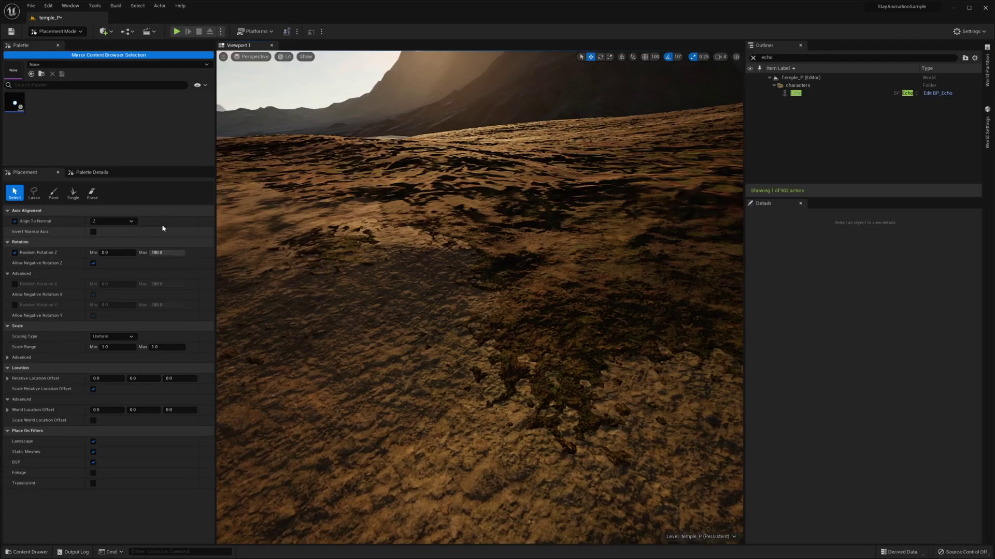
click(54, 194)
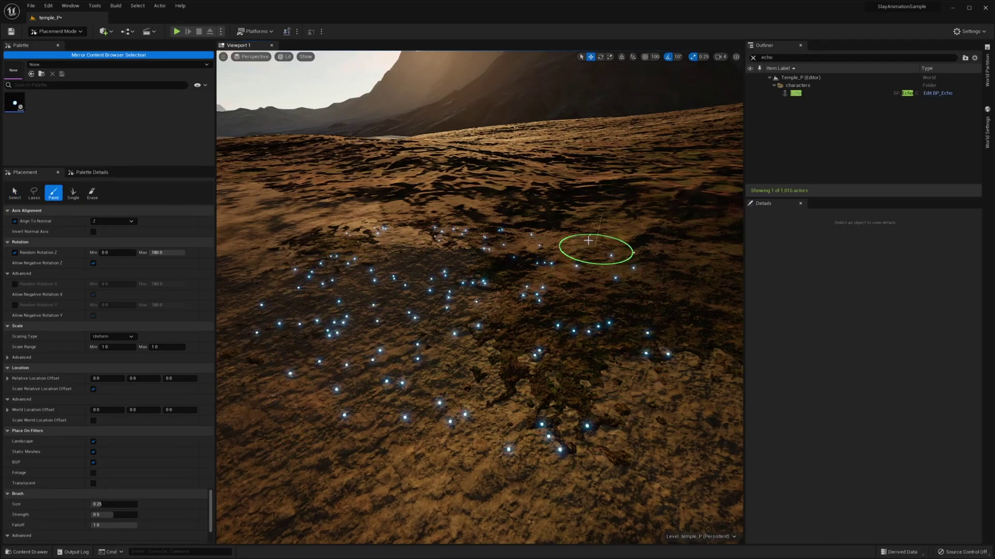
mouse_move(588, 241)
mouse_down()
mouse_move(461, 209)
mouse_move(353, 198)
mouse_move(418, 188)
mouse_move(610, 197)
mouse_move(684, 270)
mouse_move(697, 321)
mouse_up()
mouse_move(697, 321)
right_down()
mouse_move(500, 289)
mouse_move(484, 382)
mouse_move(477, 362)
right_up()
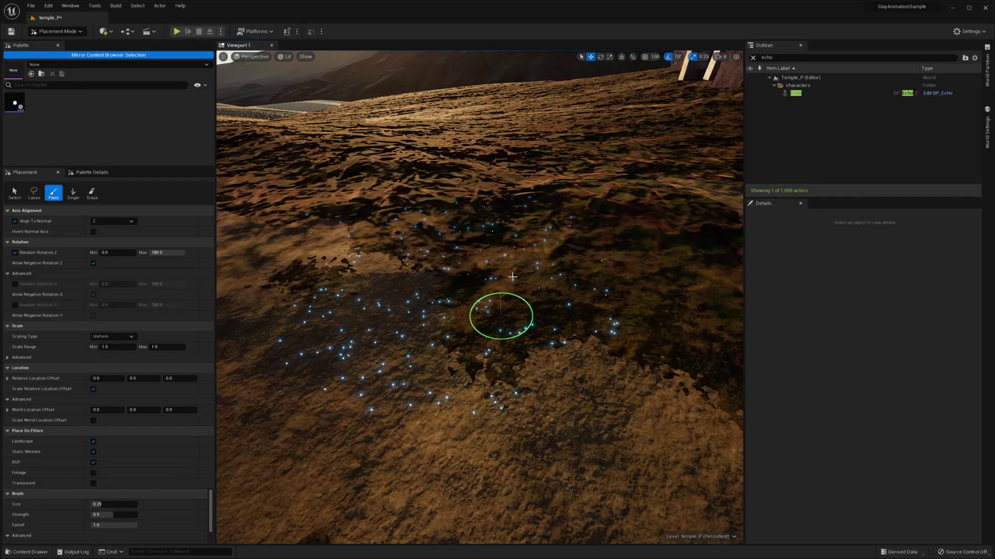
right_drag(536, 320, 534, 318)
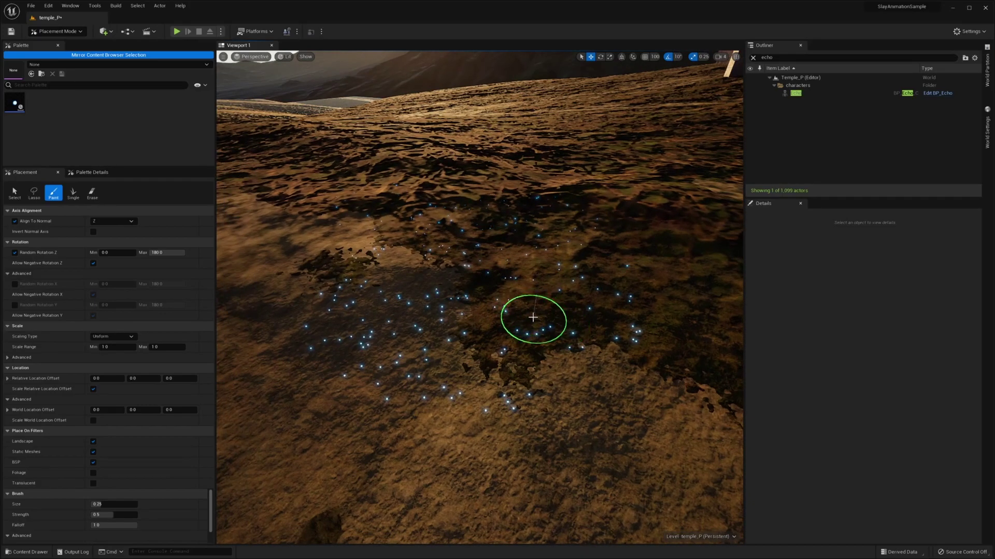
mouse_move(325, 273)
mouse_down()
mouse_move(319, 219)
mouse_move(406, 273)
mouse_up()
mouse_move(526, 201)
right_down()
mouse_move(528, 310)
mouse_move(518, 293)
mouse_move(422, 302)
mouse_move(478, 297)
right_up()
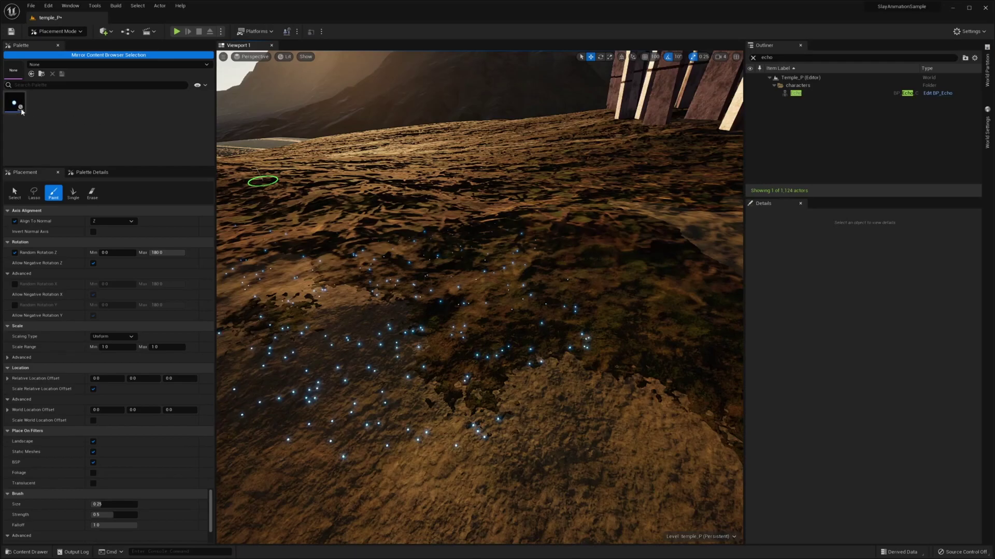
Check the palette asset's details, then erase 28 motes from the left patch of ground
click(88, 172)
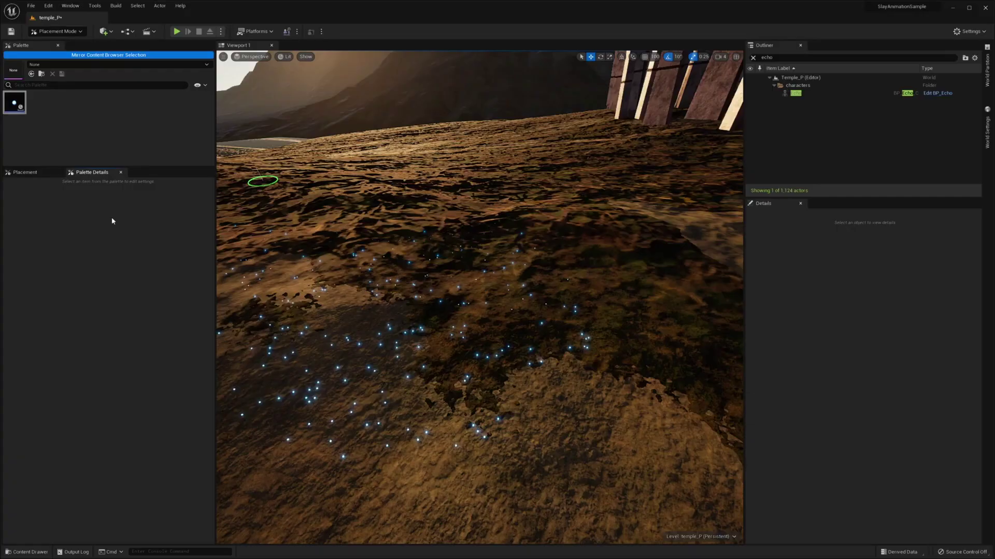
click(36, 174)
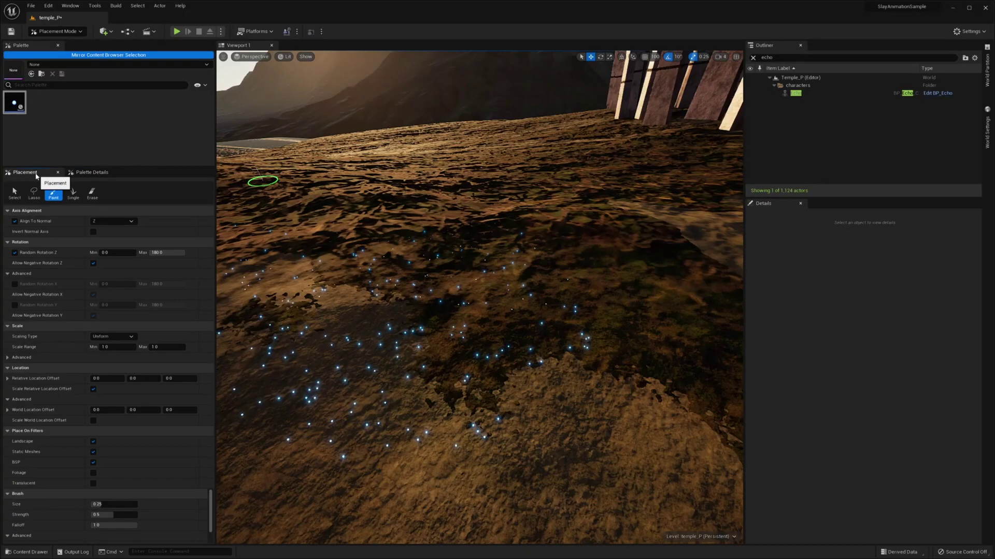
click(92, 193)
mouse_move(463, 378)
mouse_down()
mouse_move(404, 399)
mouse_move(399, 417)
mouse_up()
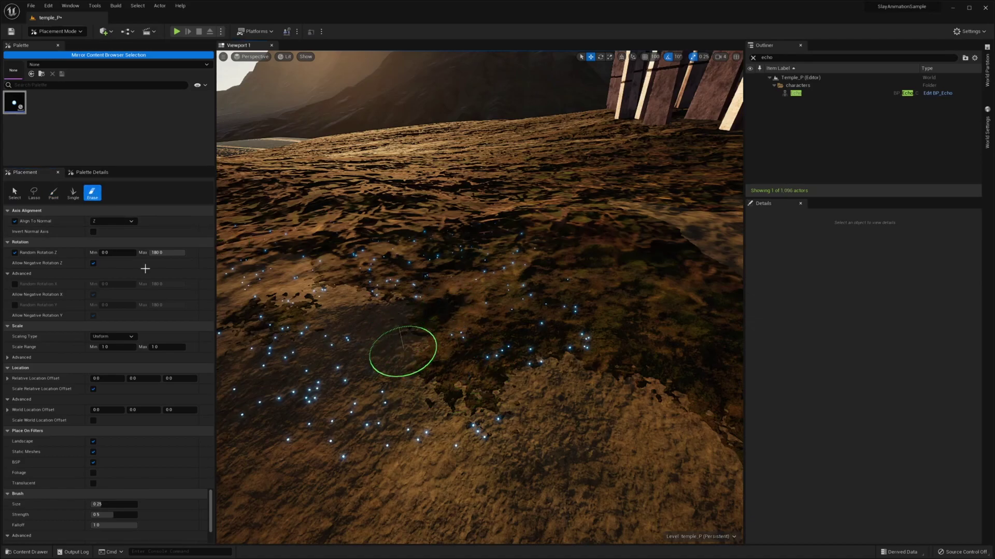
Lasso-select 42 of the remaining motes and return to the Select tool
click(34, 193)
mouse_move(342, 404)
mouse_down()
mouse_move(313, 386)
mouse_move(259, 399)
mouse_move(238, 324)
mouse_move(319, 299)
mouse_up()
click(15, 193)
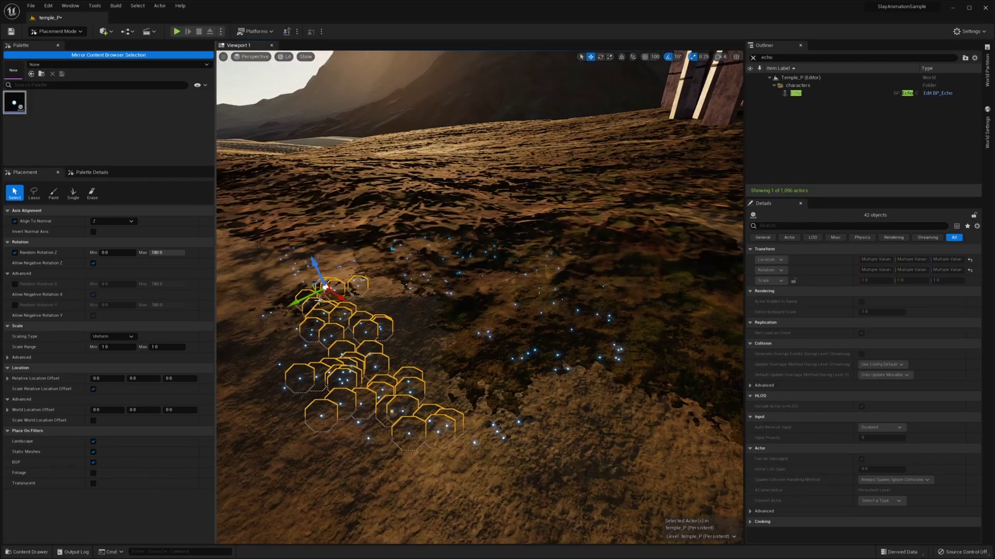